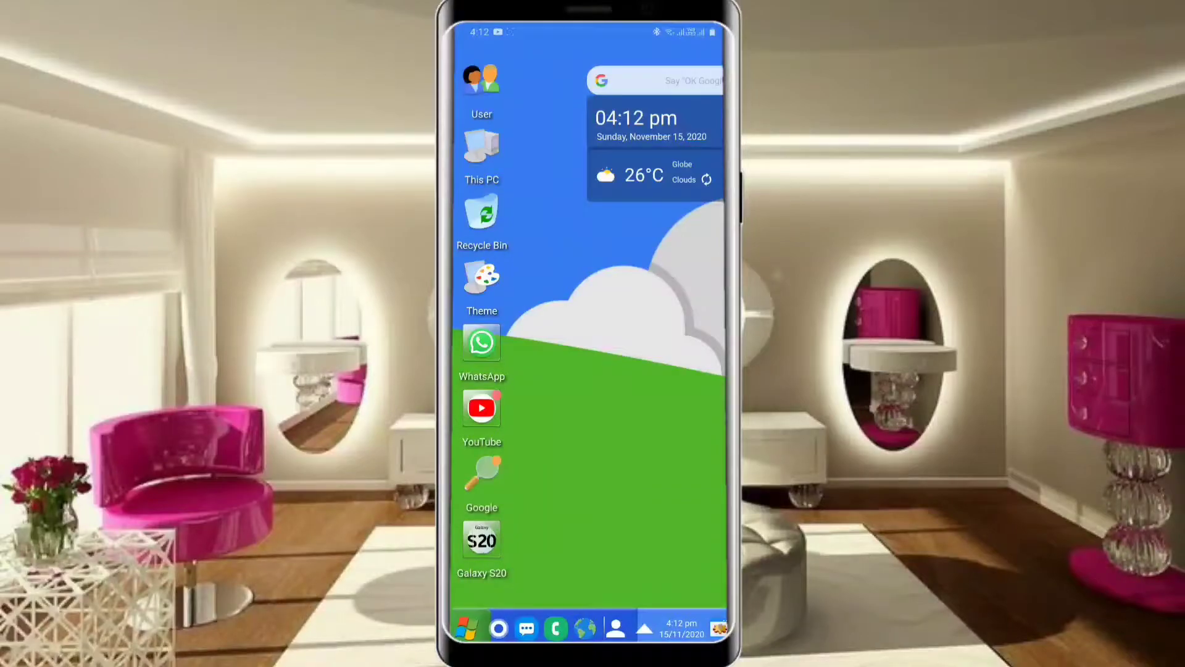
Open This PC from the User folder, browse Local Disk (C:), then return to This PC
left_click(480, 88)
left_click(482, 153)
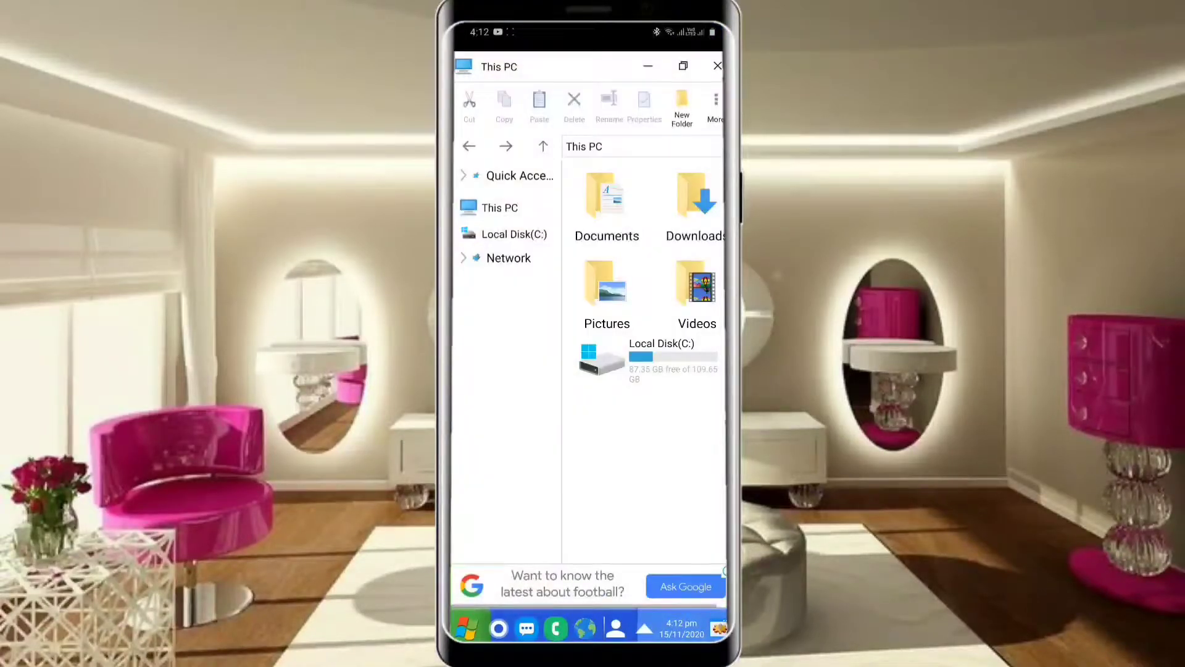
left_click(649, 357)
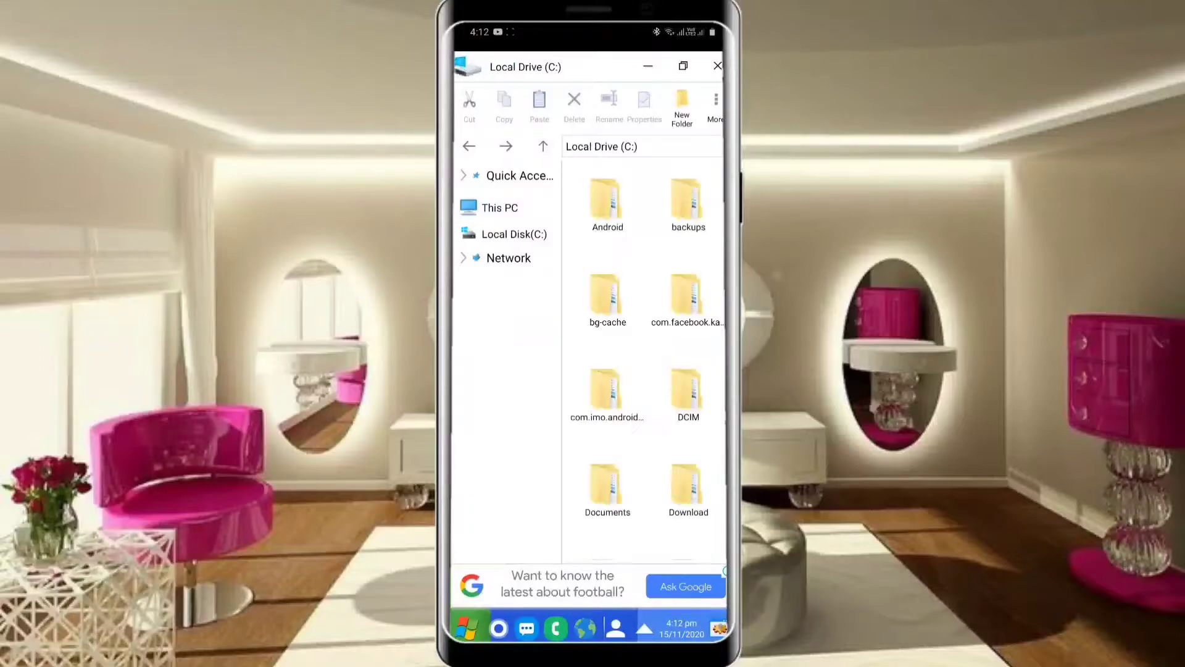
scroll(648, 361, "down", 10)
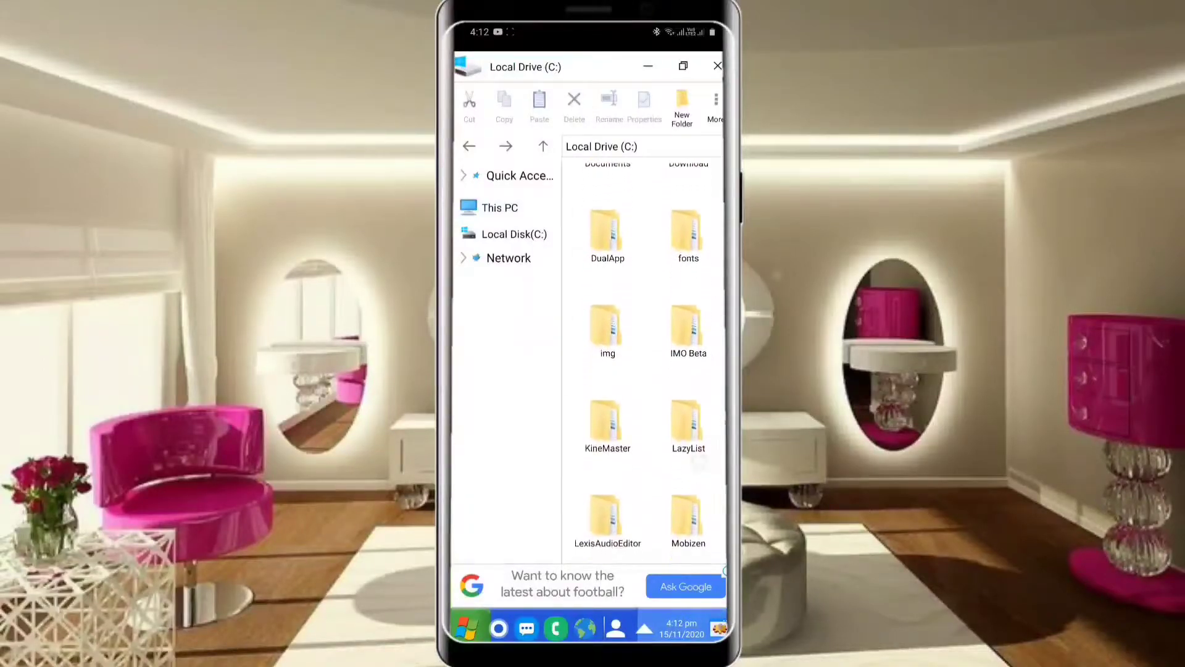
scroll(648, 361, "down", 6)
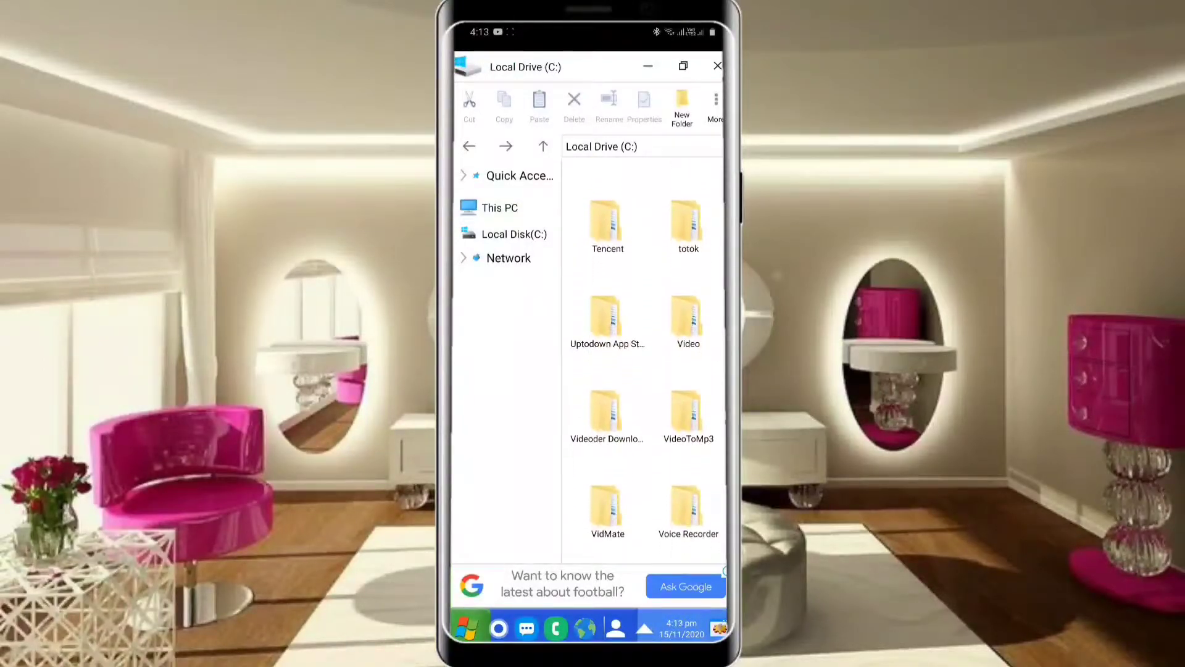
scroll(649, 362, "up", 6)
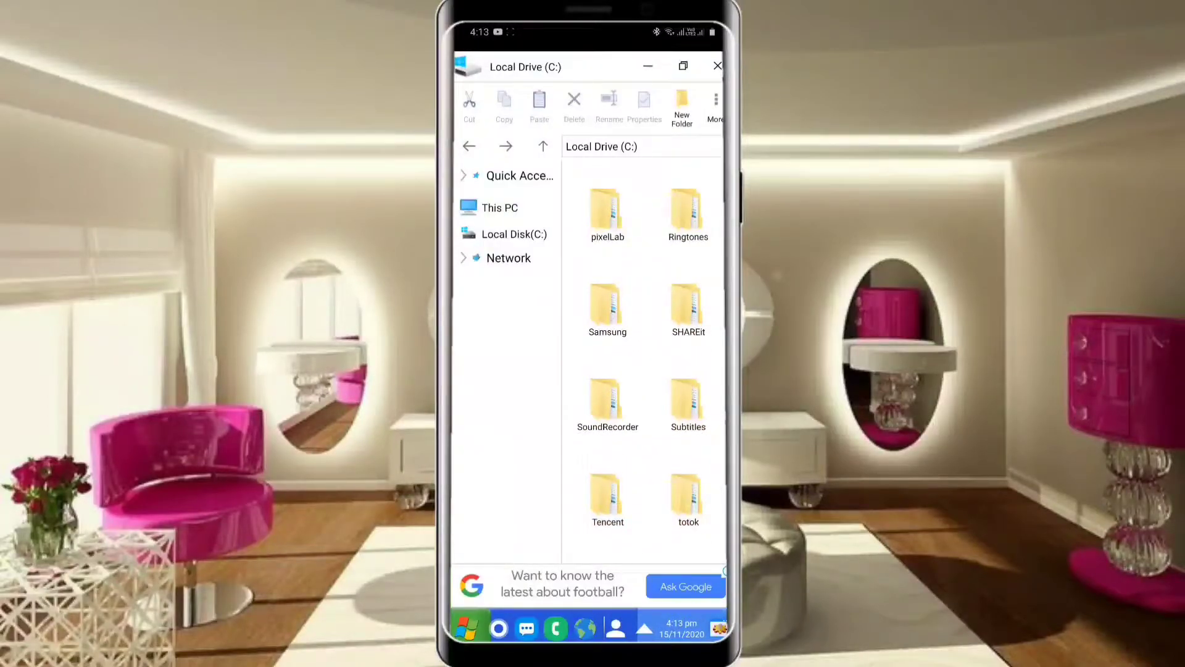
left_click(469, 146)
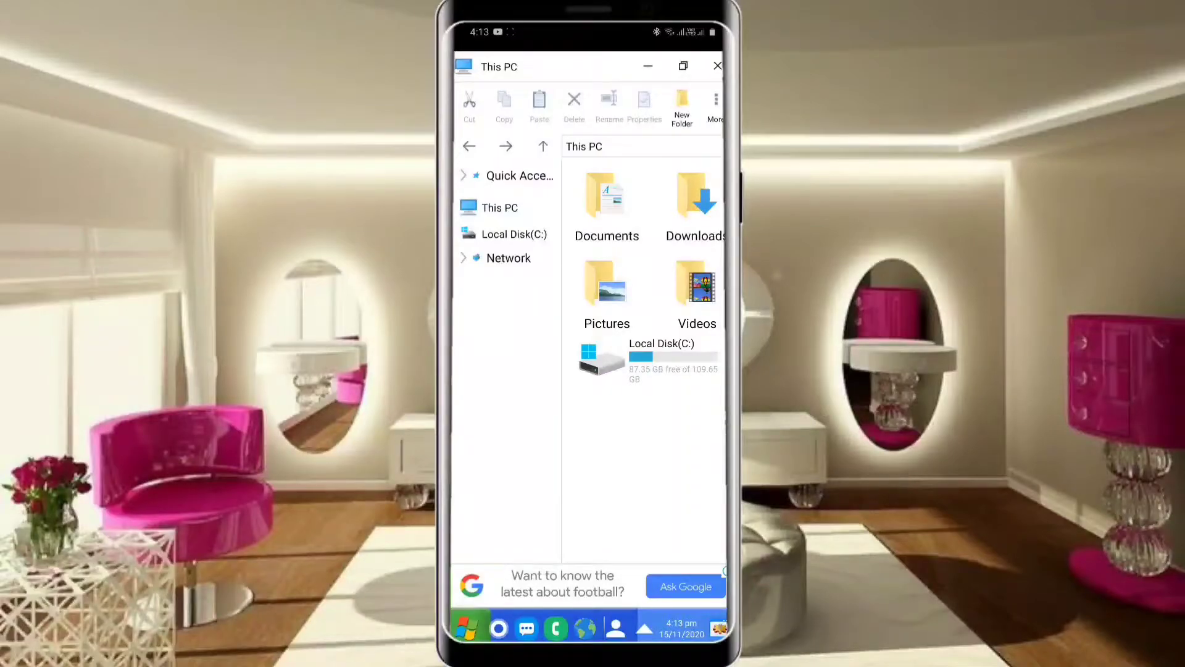
Close This PC, open the empty Recycle Bin, then close it to reach the desktop
left_click(718, 65)
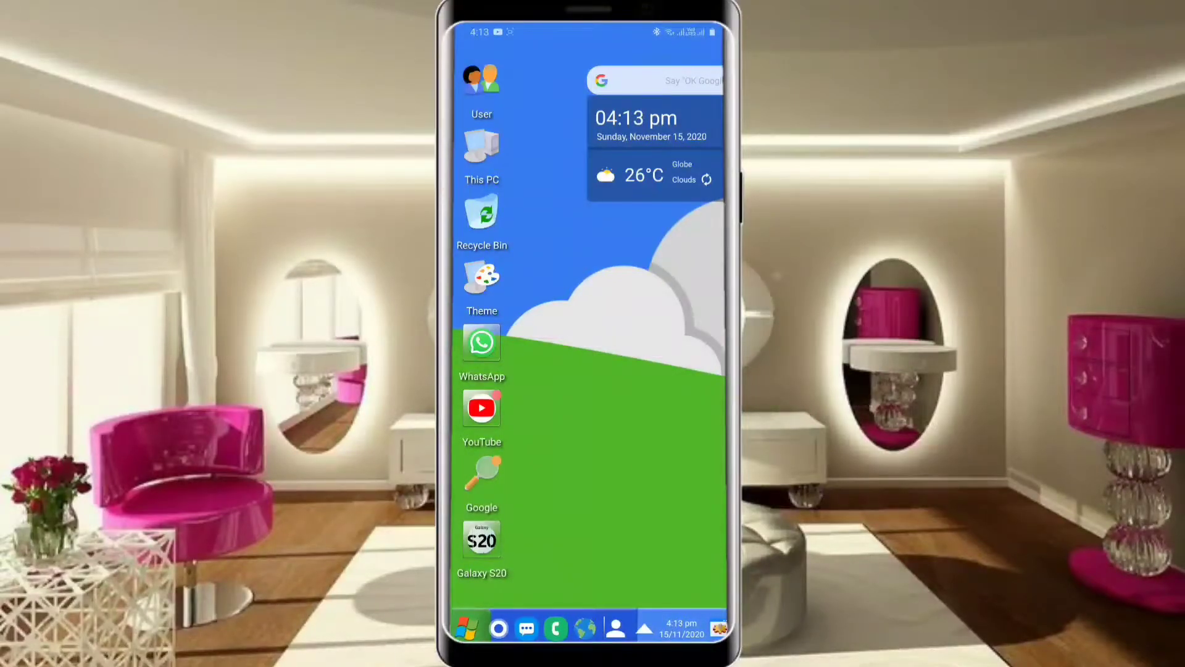
left_click(483, 222)
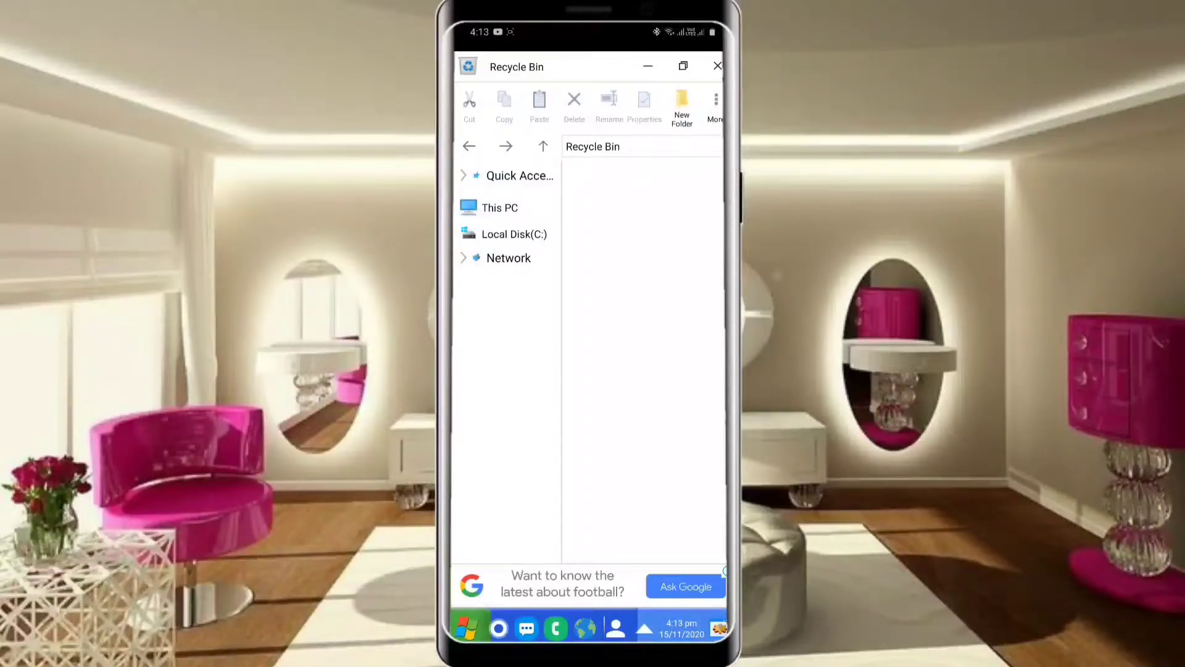
left_click(718, 65)
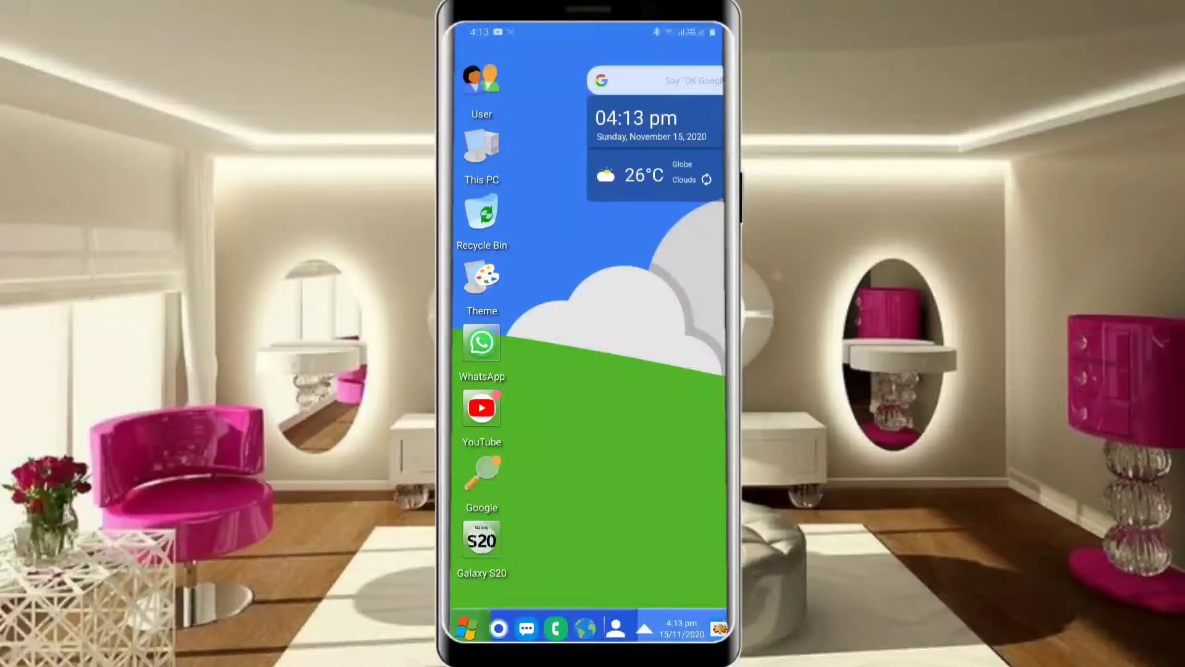
left_click(482, 278)
scroll(592, 370, "down", 5)
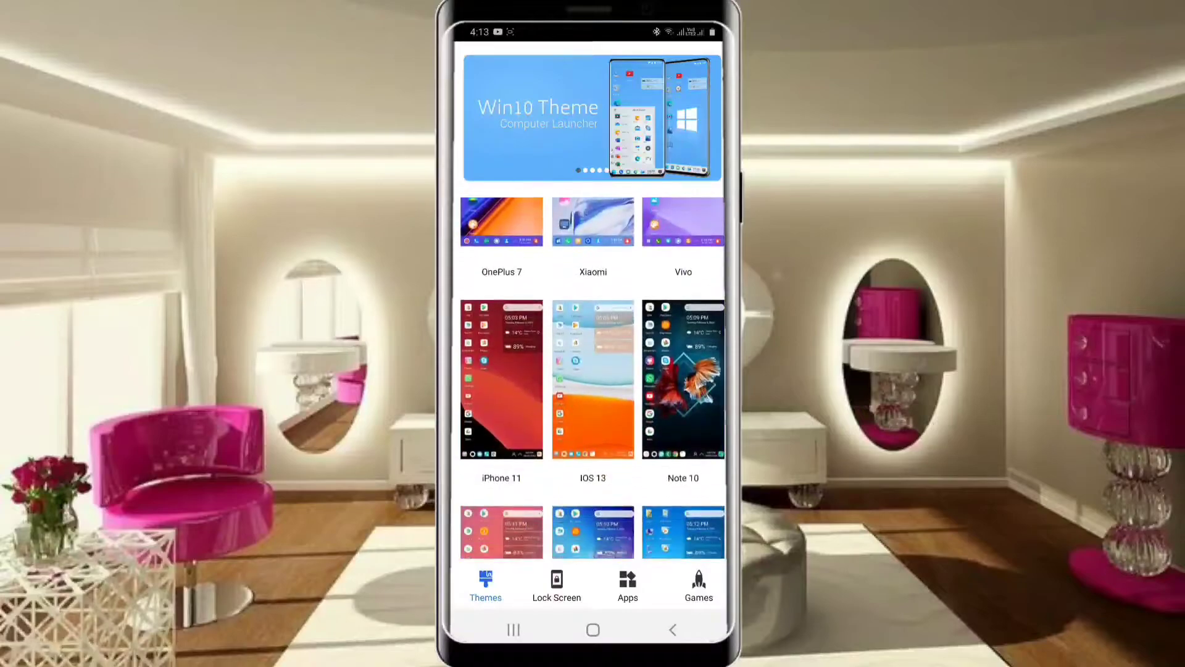
scroll(593, 371, "down", 2)
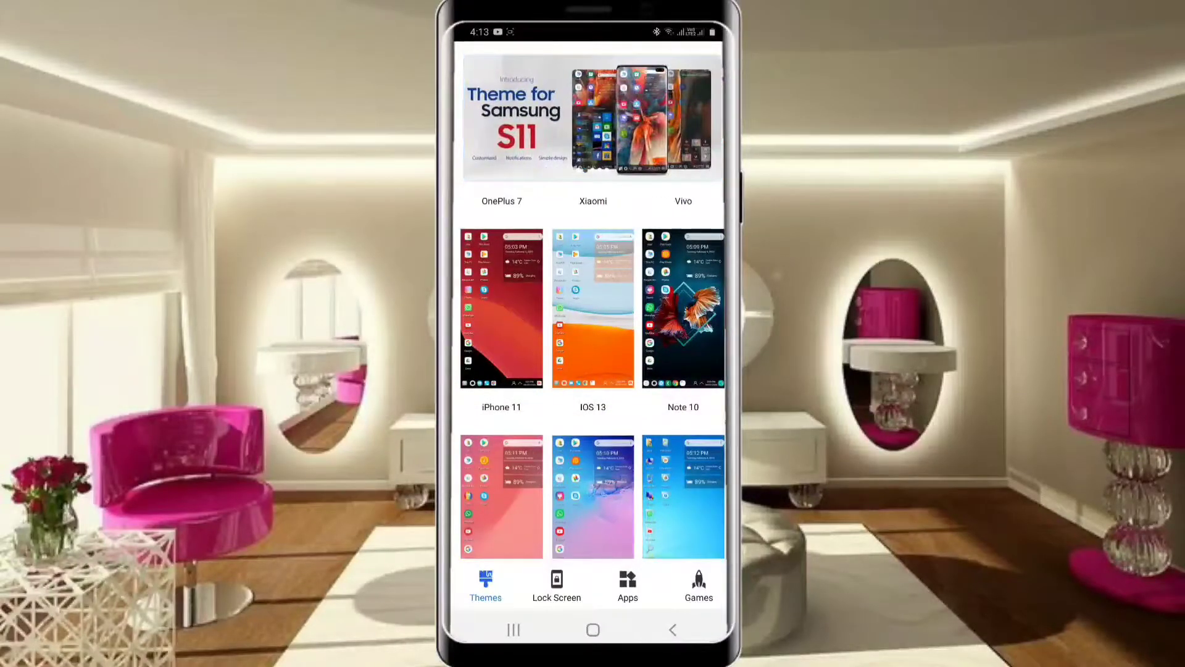
scroll(594, 371, "down", 5)
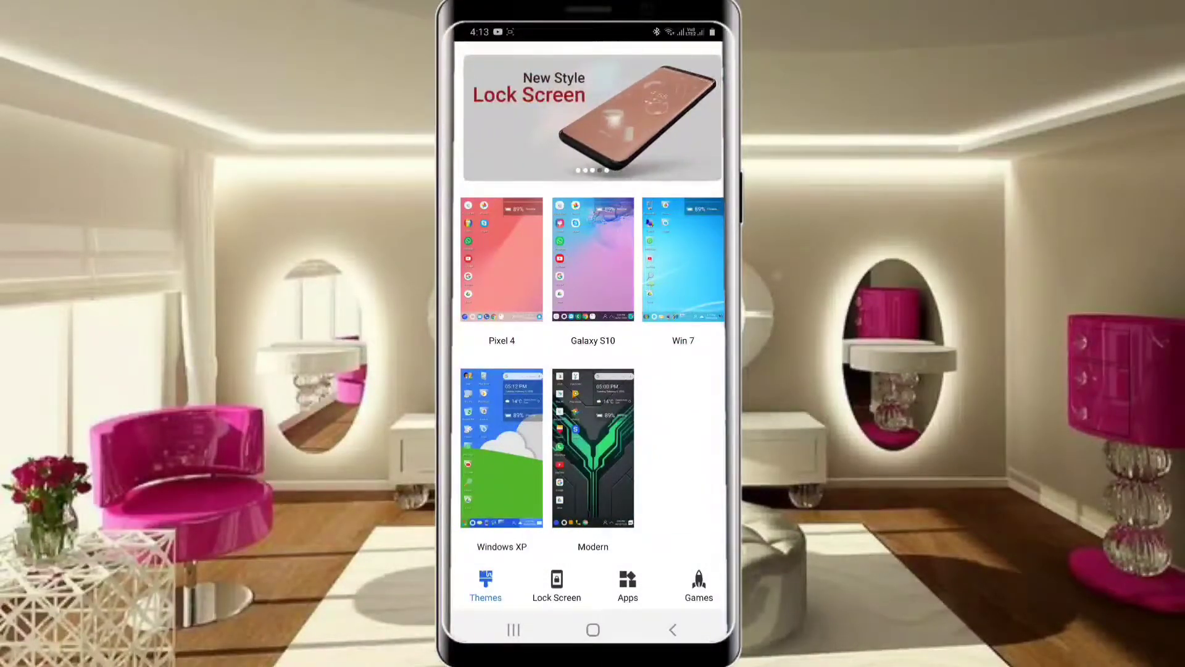
left_click(673, 630)
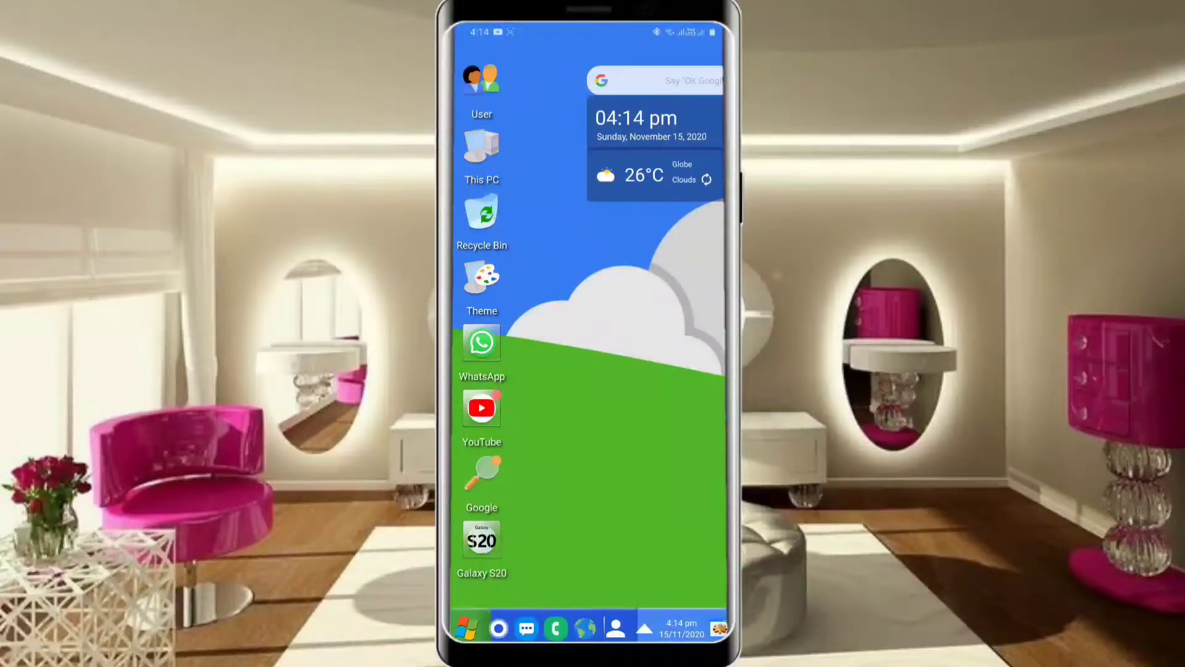
Browse the app list, accessibility settings and launcher settings, then return to the XP desktop
left_click(467, 630)
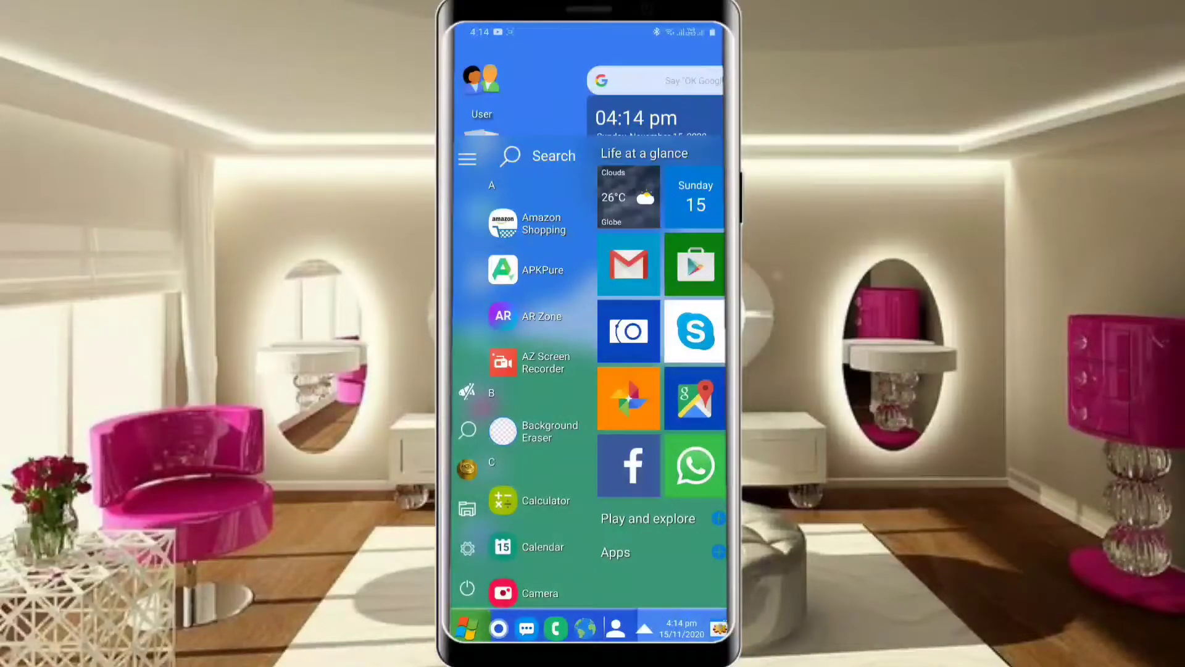
left_click(467, 630)
scroll(537, 389, "down", 5)
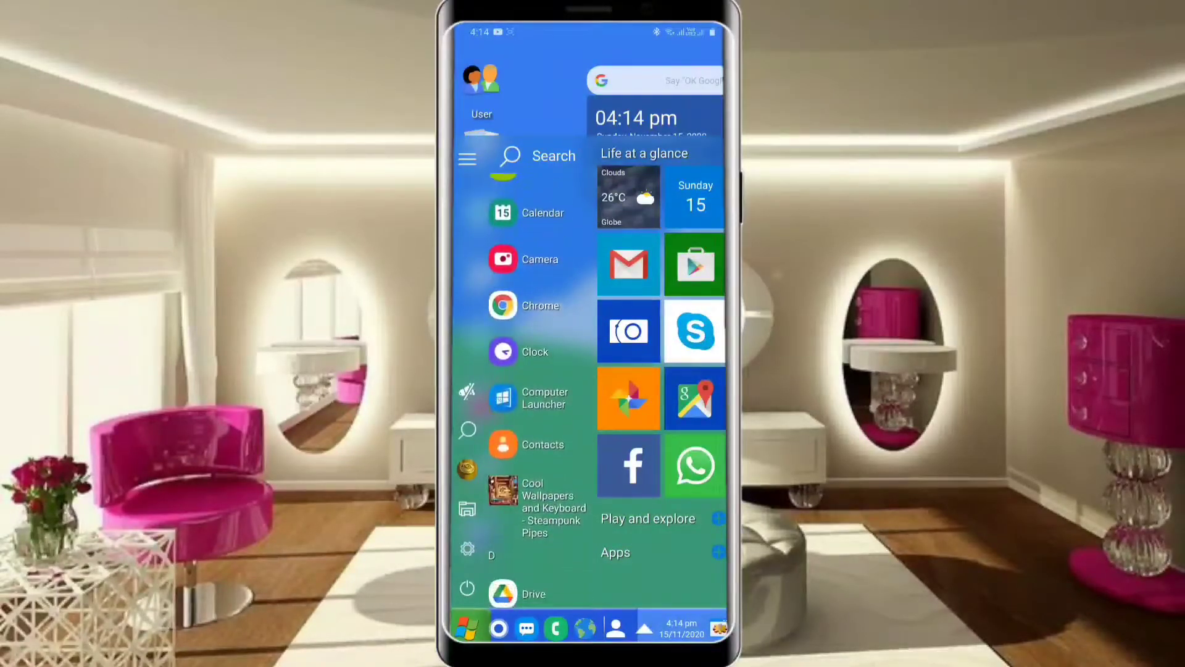
scroll(537, 389, "down", 6)
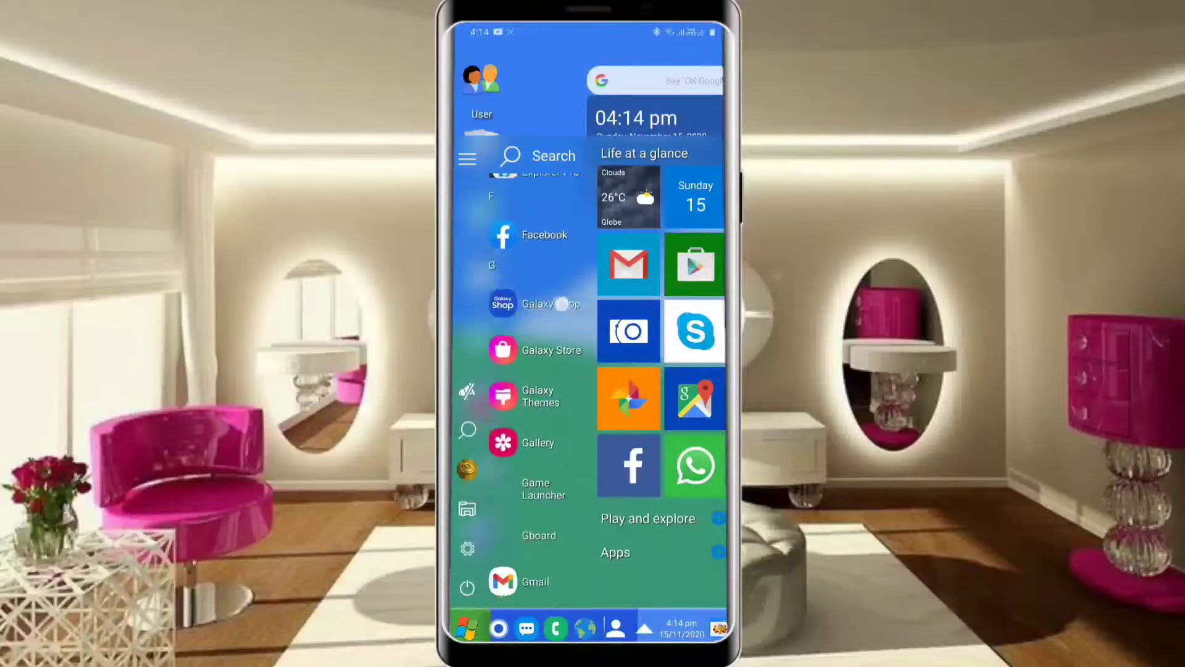
scroll(537, 389, "down", 6)
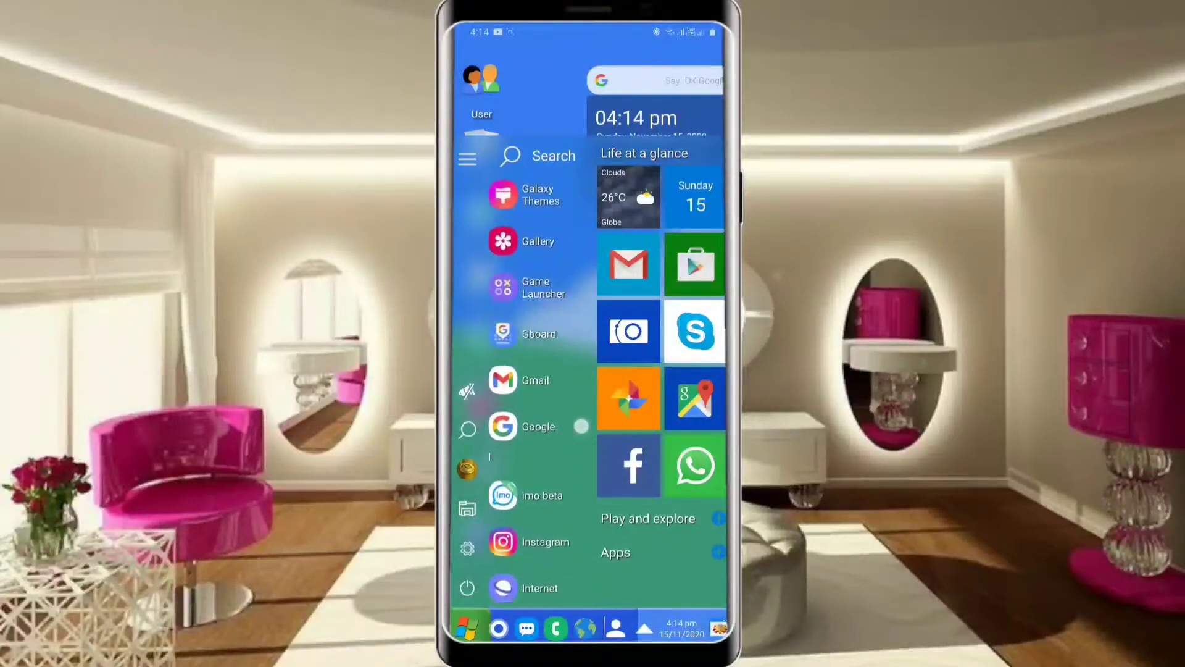
scroll(537, 390, "down", 1)
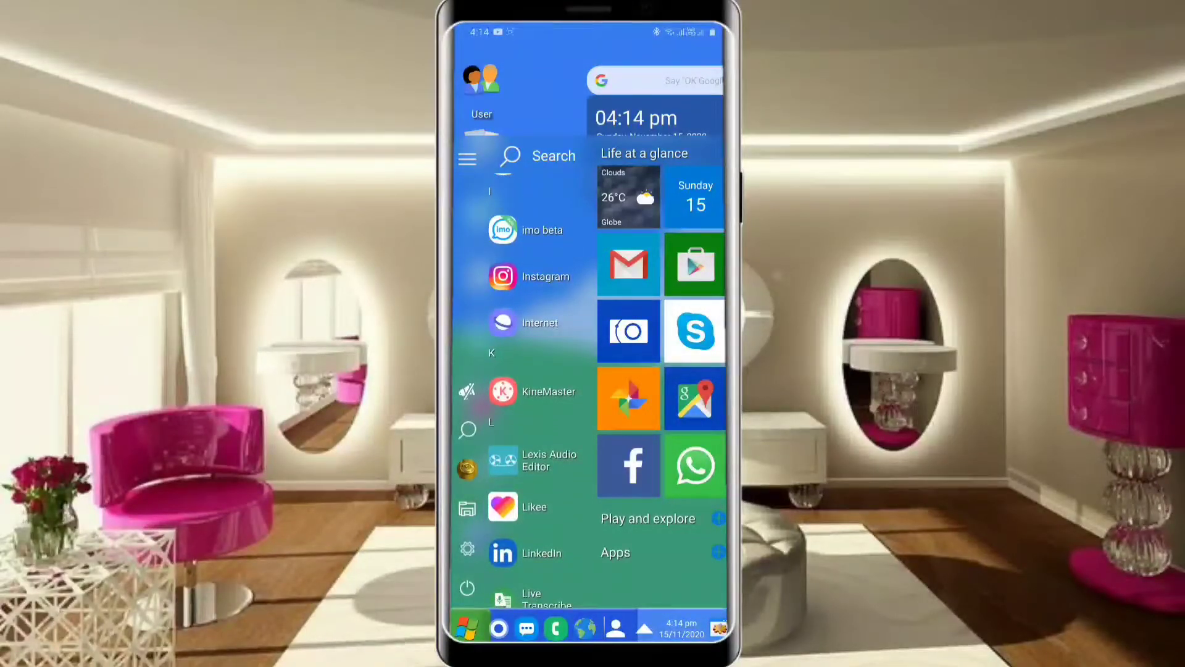
scroll(537, 389, "down", 5)
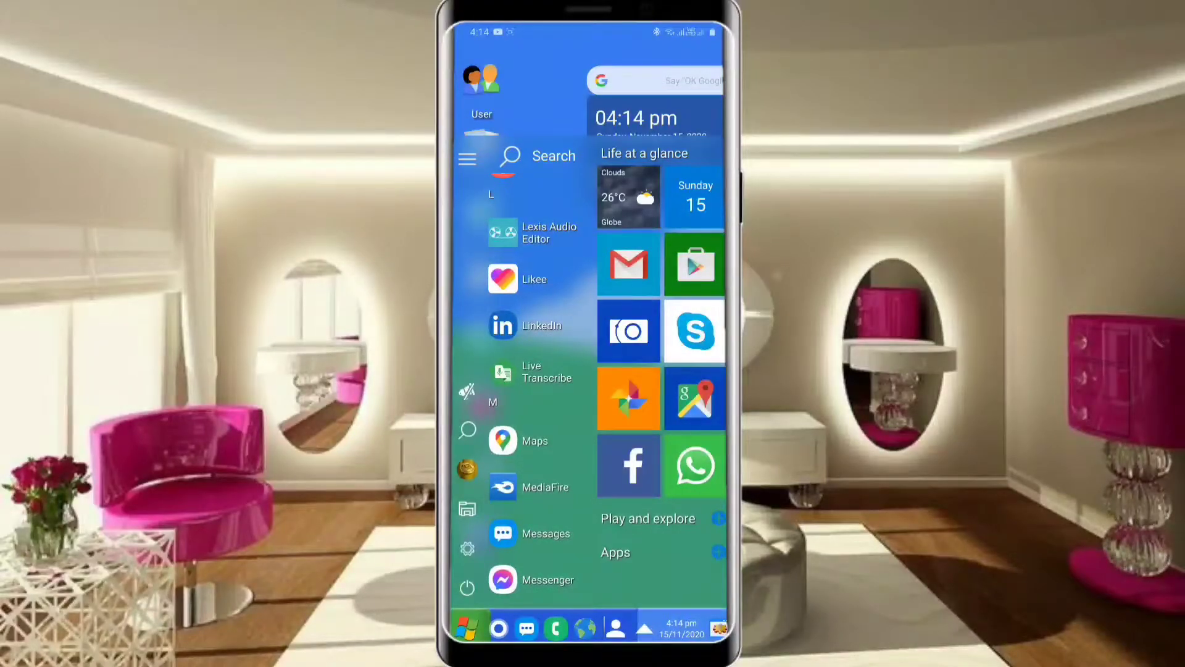
left_click(533, 371)
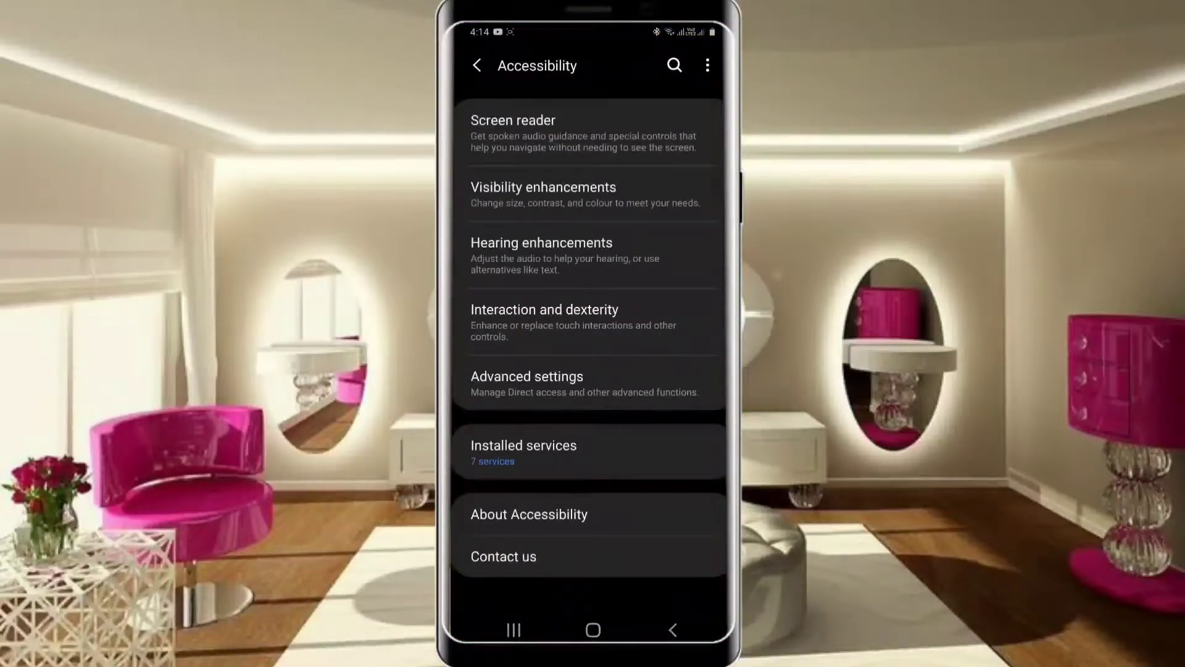
key("Escape")
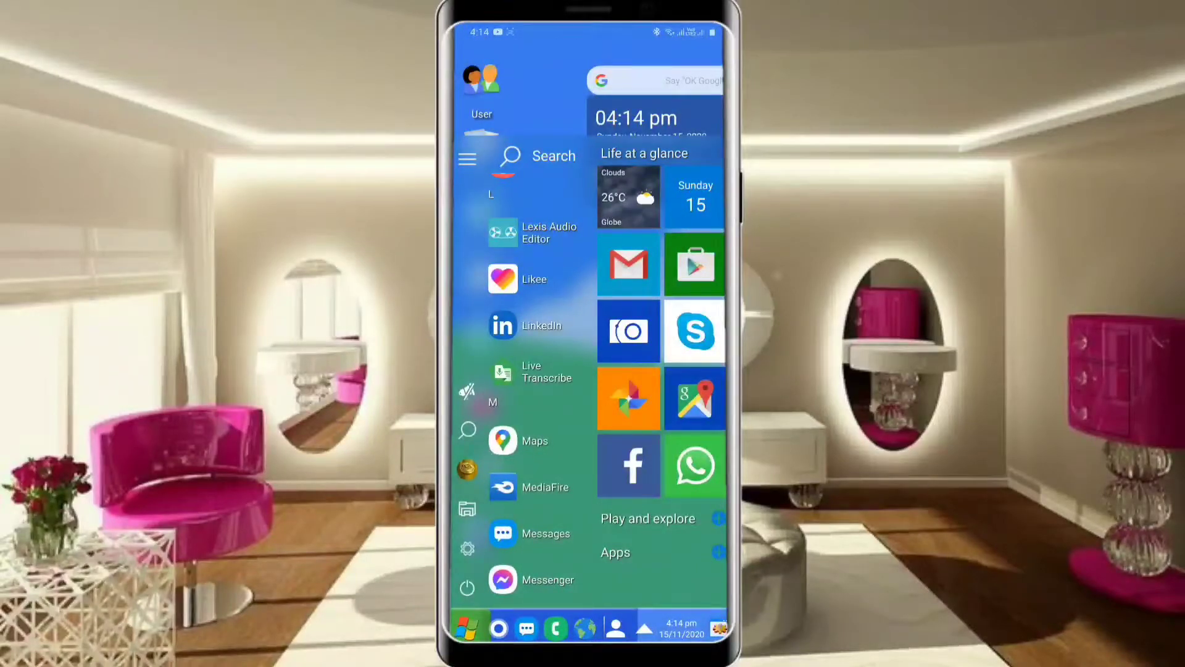
left_click(467, 547)
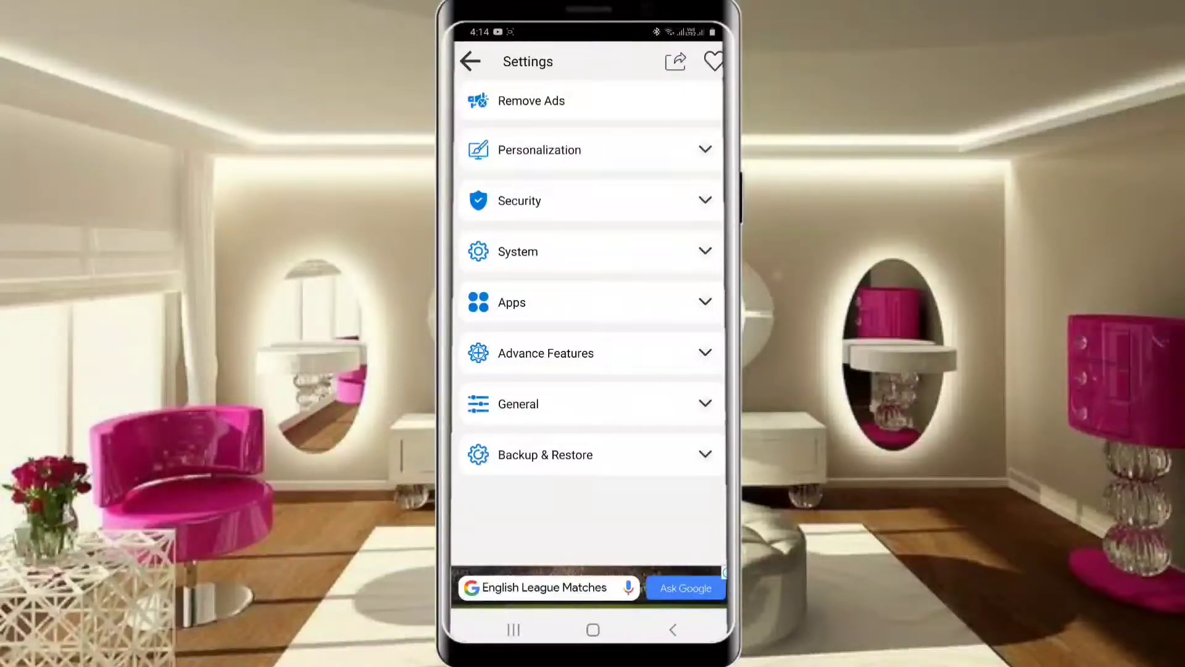
left_click(470, 61)
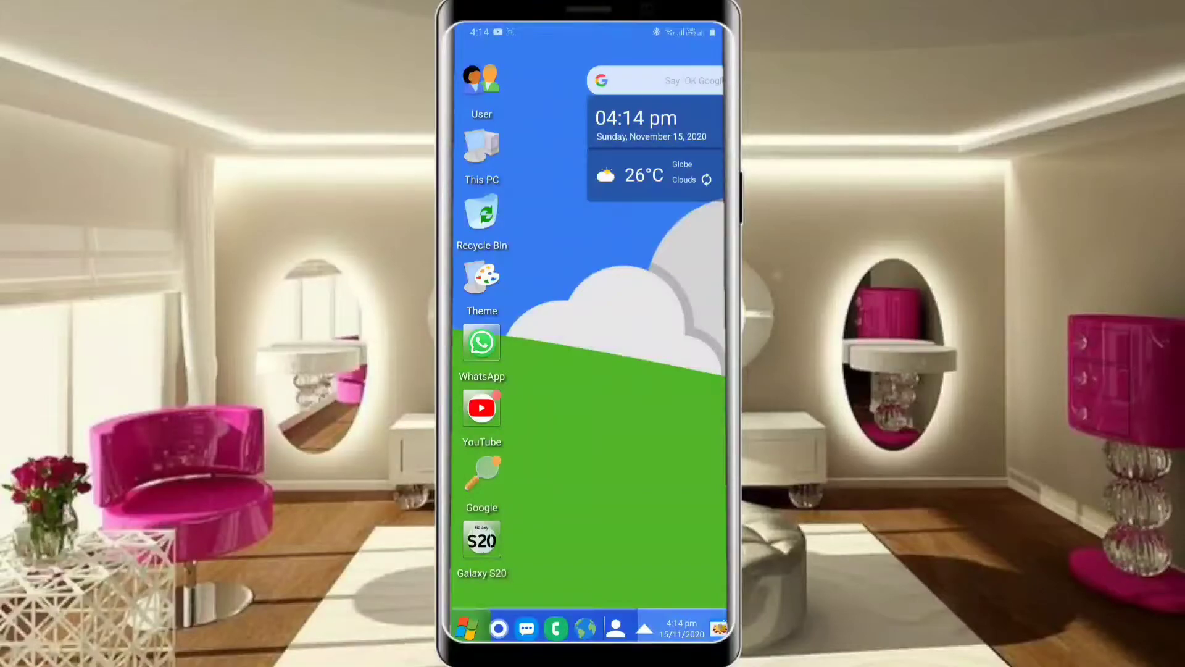
left_click(527, 630)
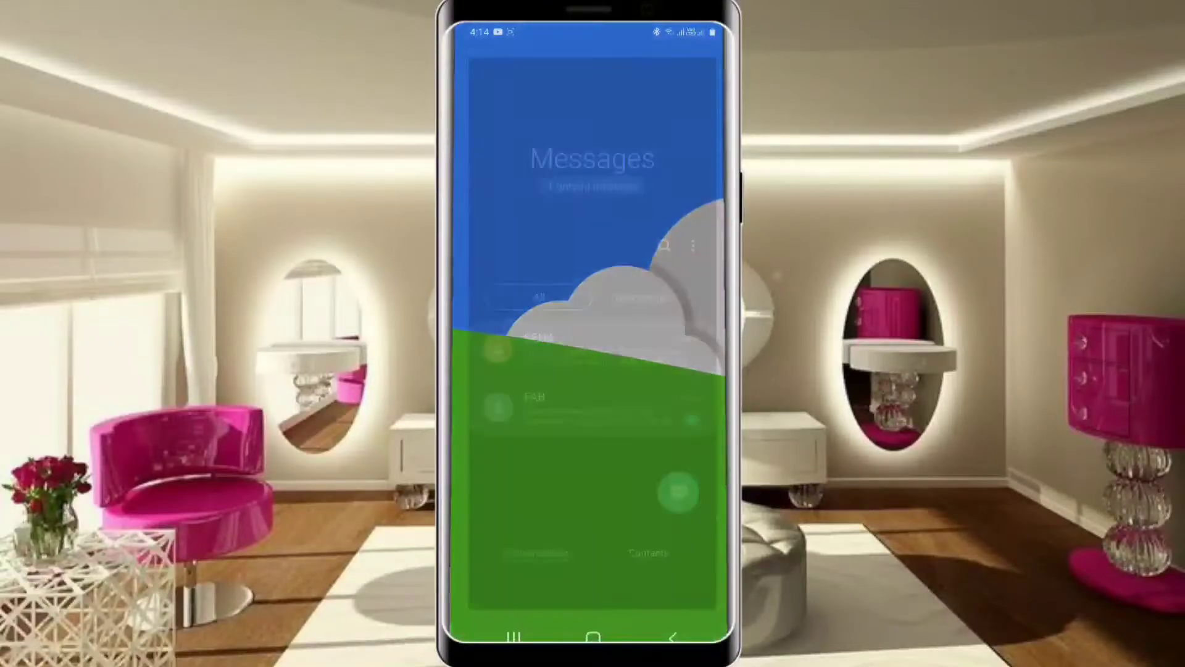
left_click(593, 631)
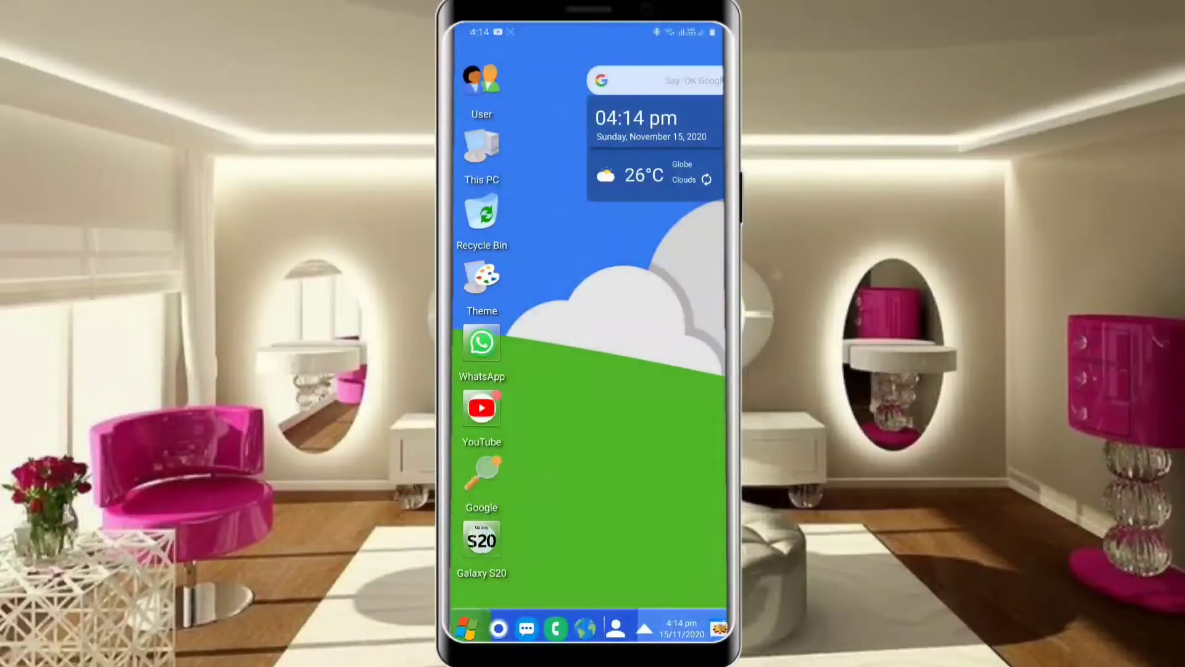
left_click(644, 633)
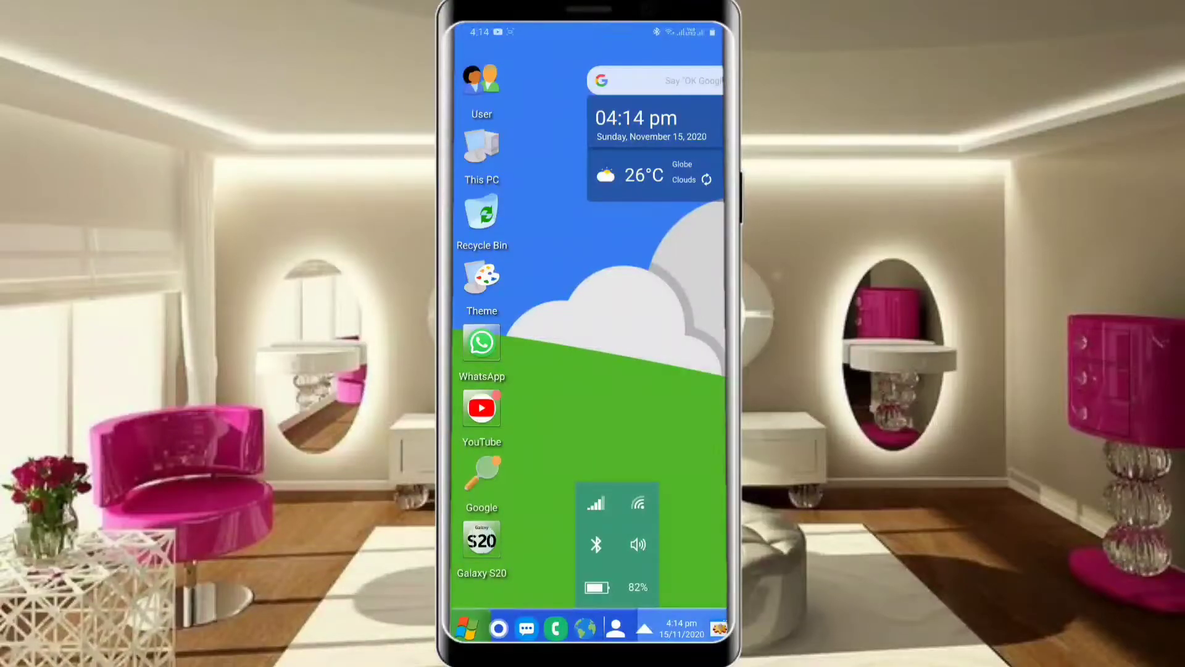
left_click(719, 633)
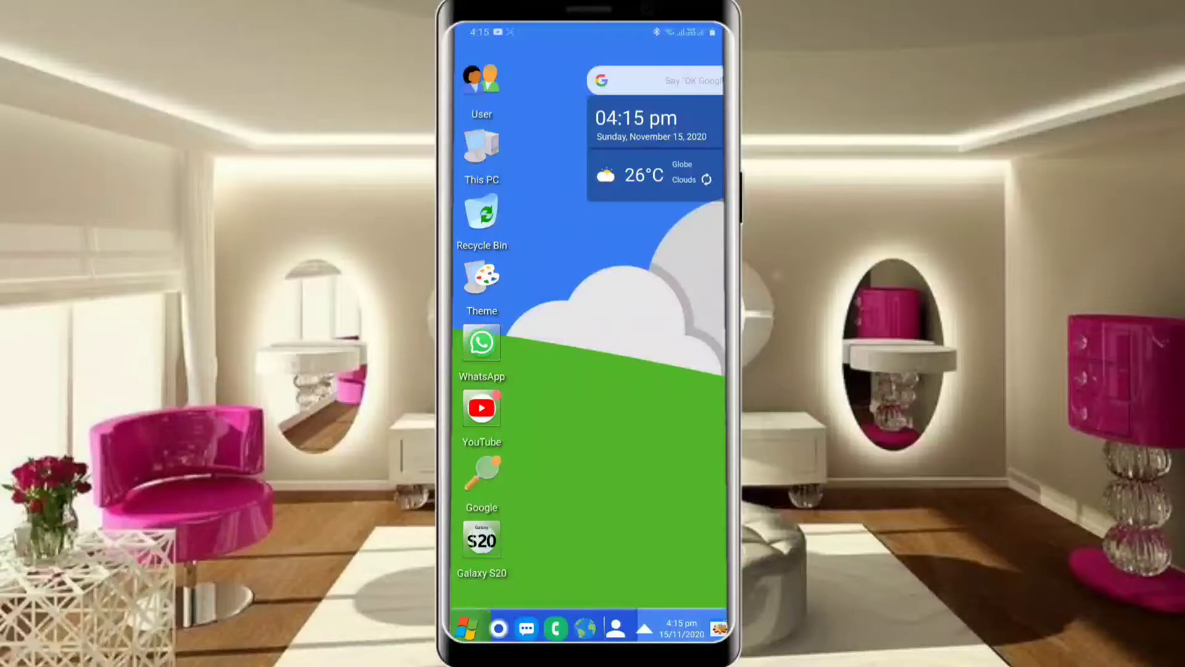
left_click(615, 630)
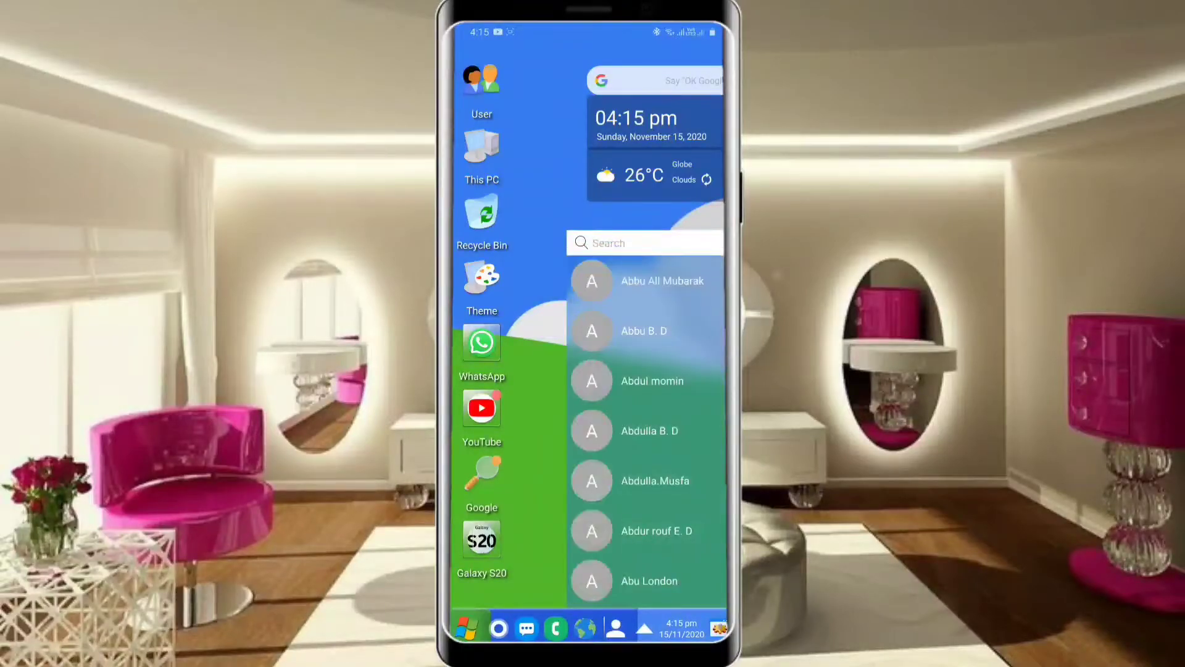
scroll(648, 445, "down", 5)
scroll(648, 444, "down", 5)
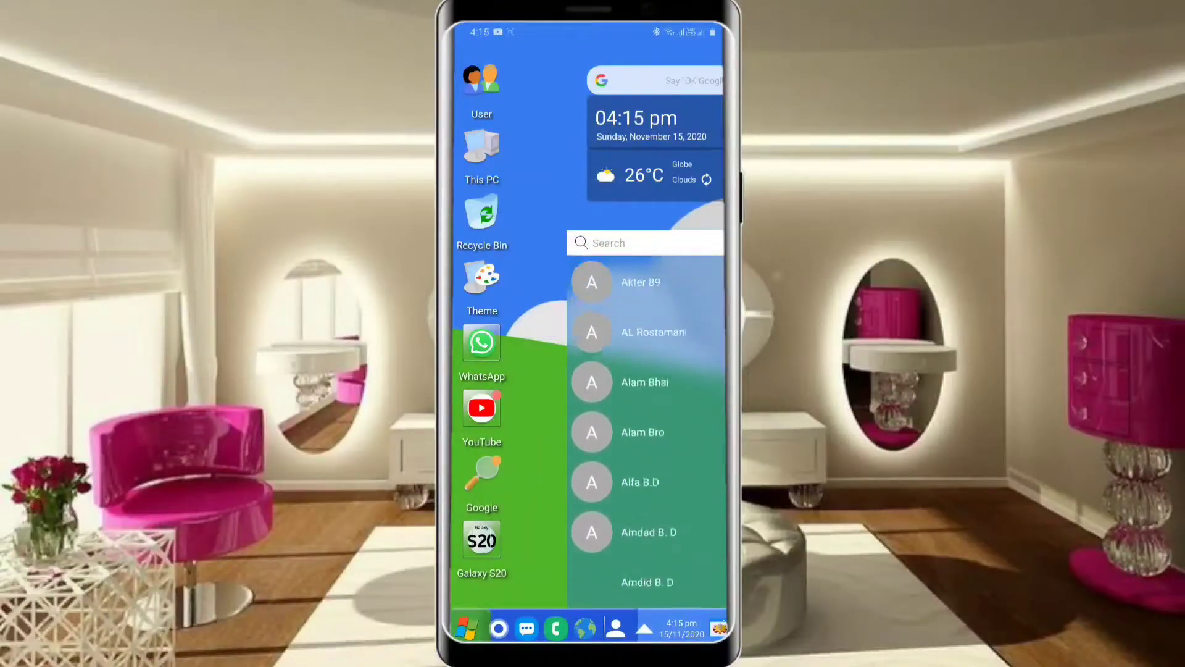
scroll(649, 445, "down", 5)
scroll(649, 444, "down", 5)
scroll(648, 444, "down", 3)
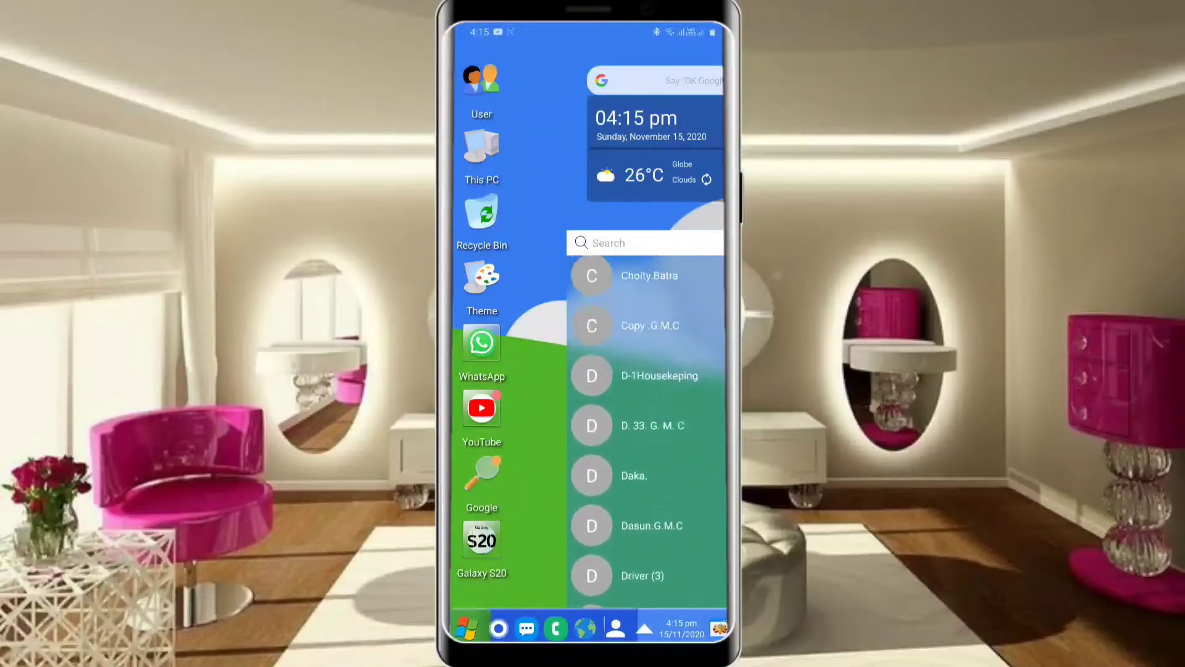
scroll(648, 444, "down", 5)
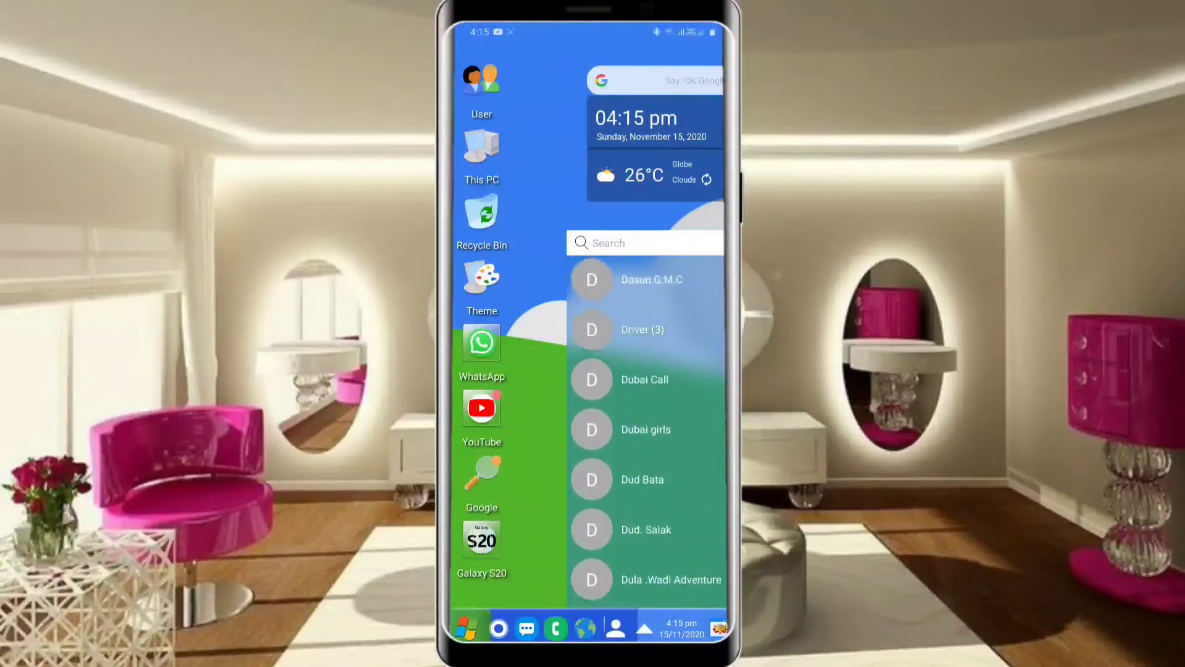
scroll(649, 444, "down", 5)
key("Escape")
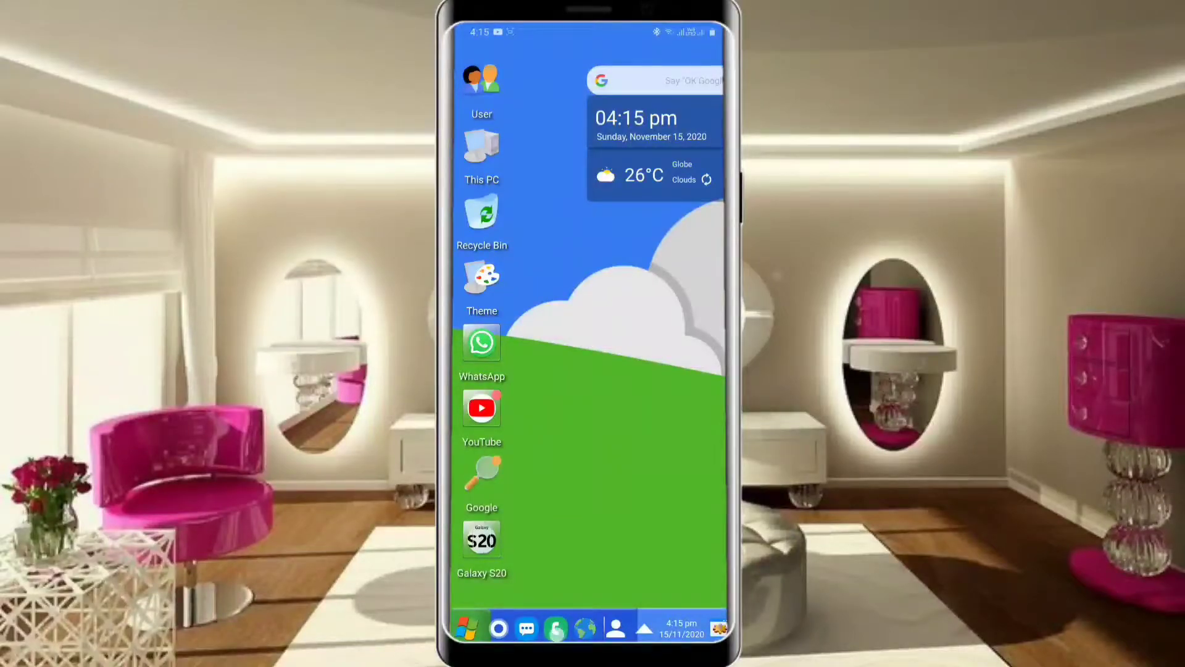
left_click(555, 630)
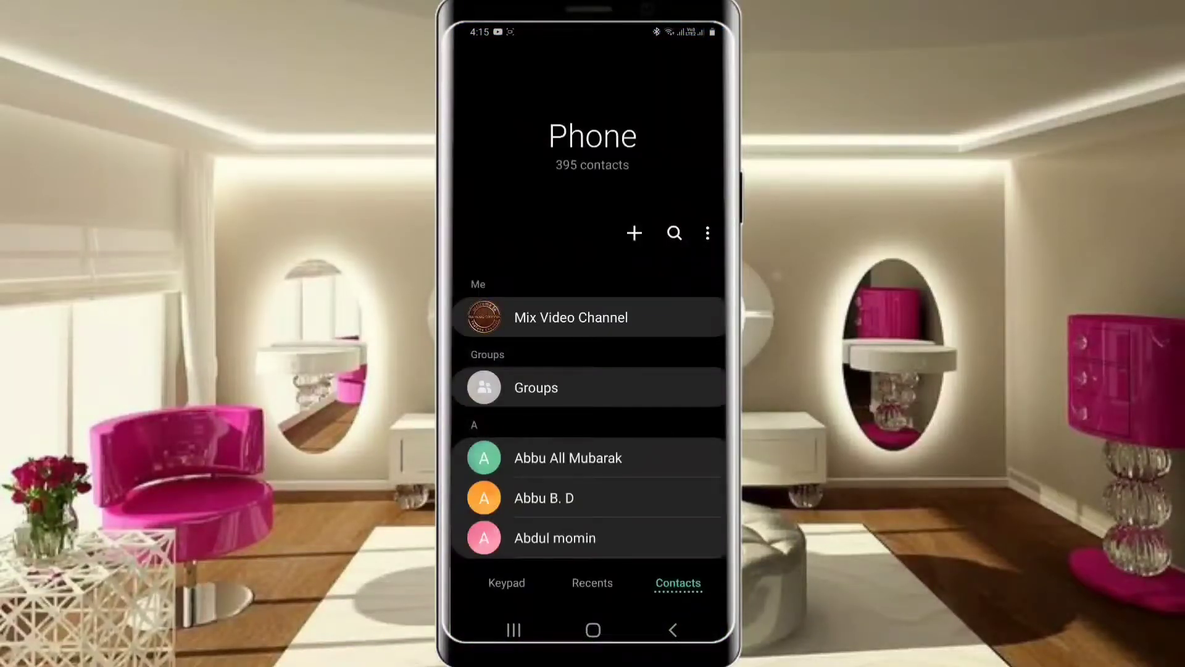
left_click(507, 583)
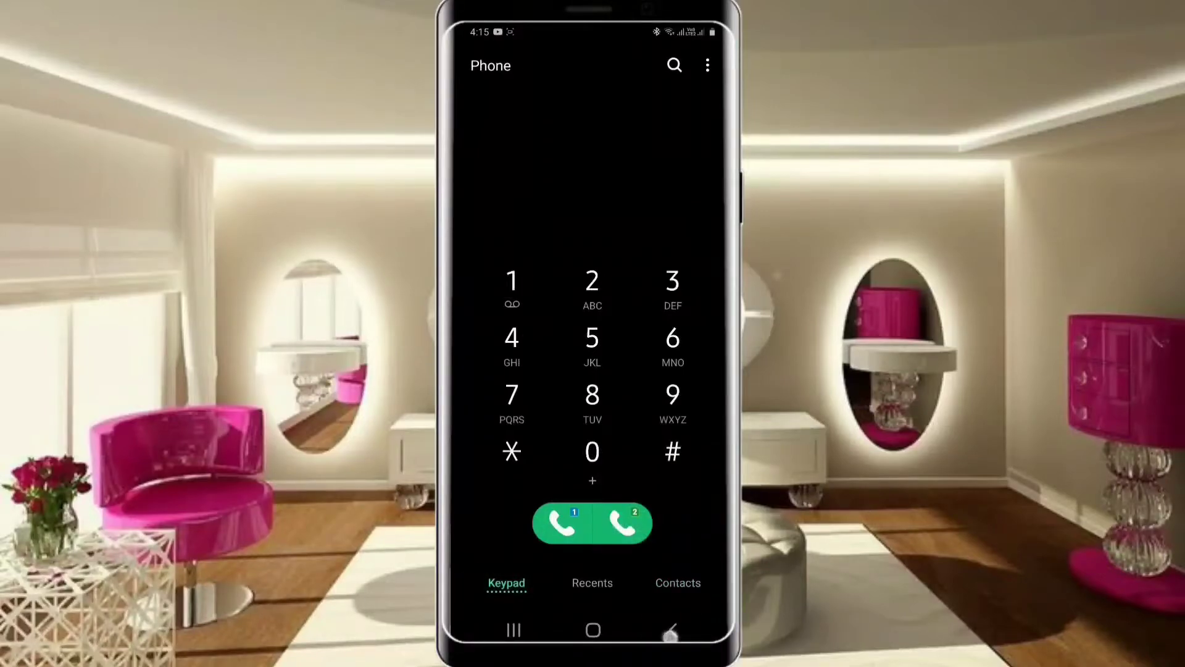
left_click(671, 631)
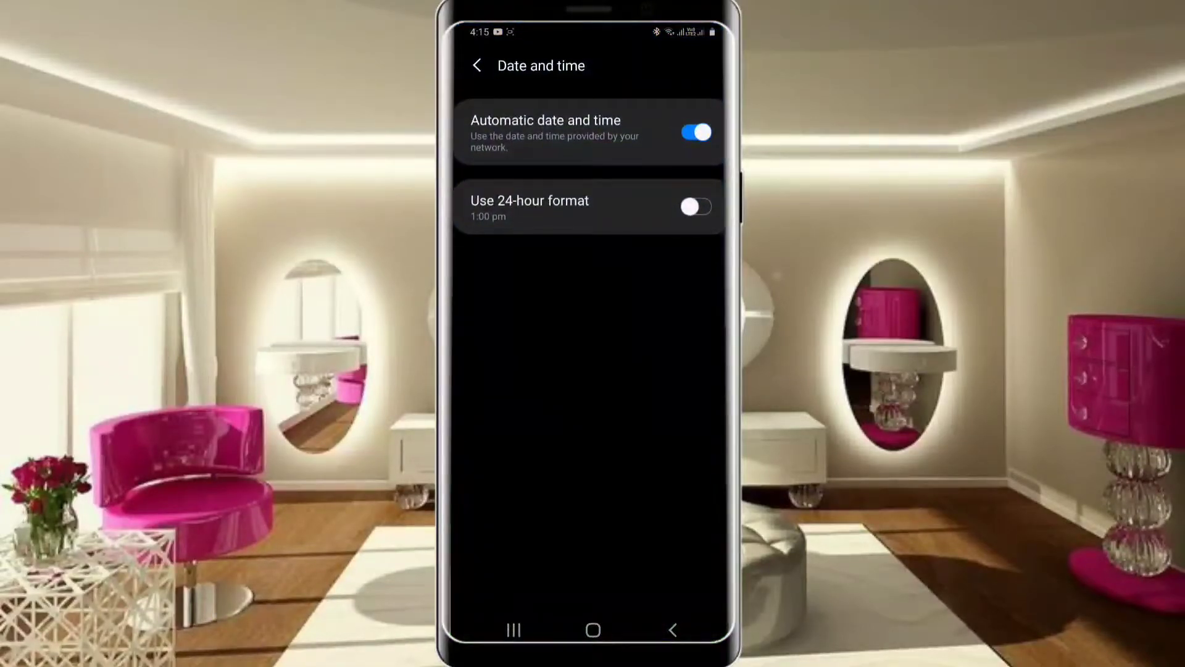
left_click(593, 630)
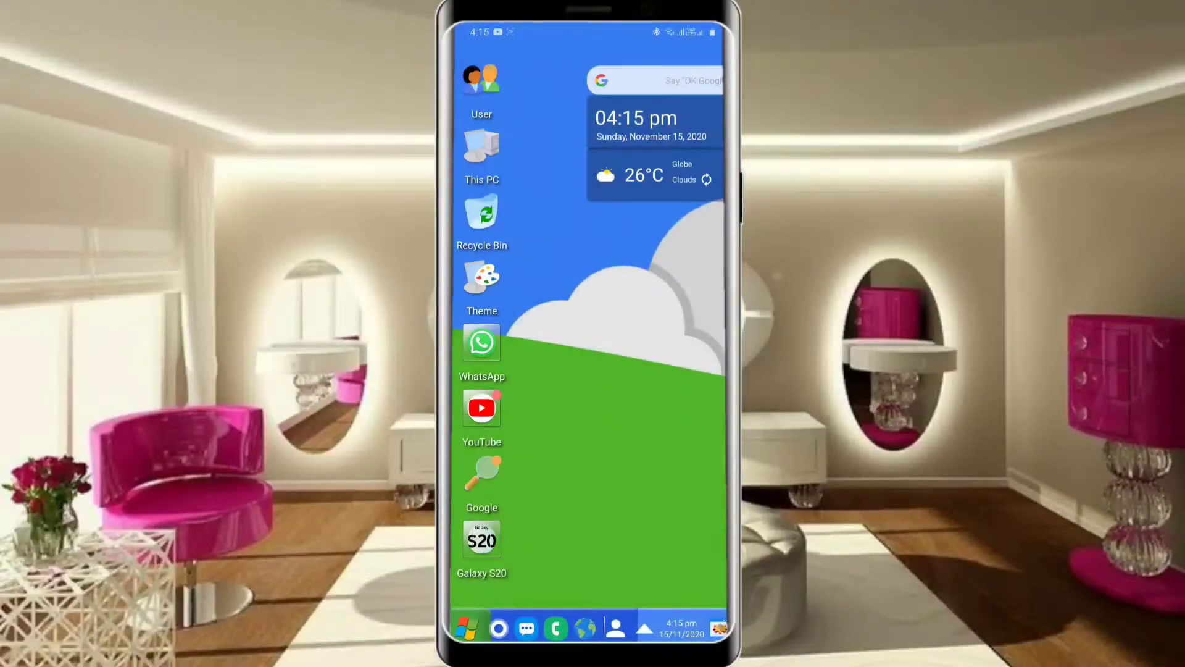
Launch and close YouTube from the taskbar, then swipe up to show the app drawer
left_click(482, 409)
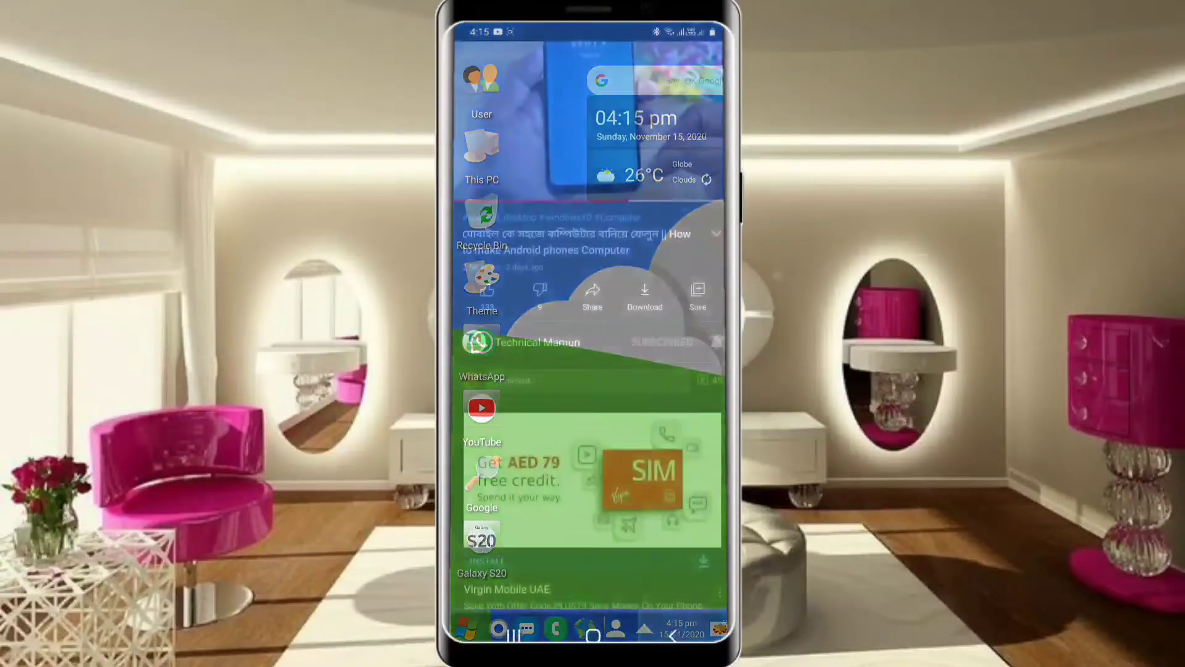
left_click(670, 630)
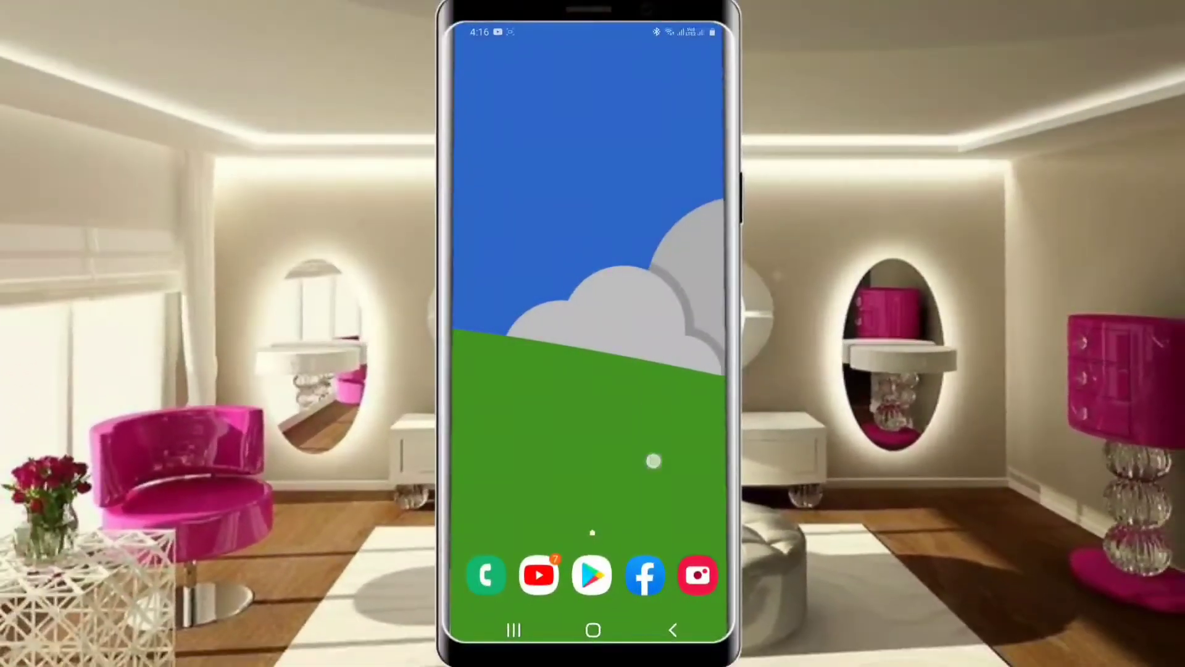
left_click_drag(653, 461, 654, 231)
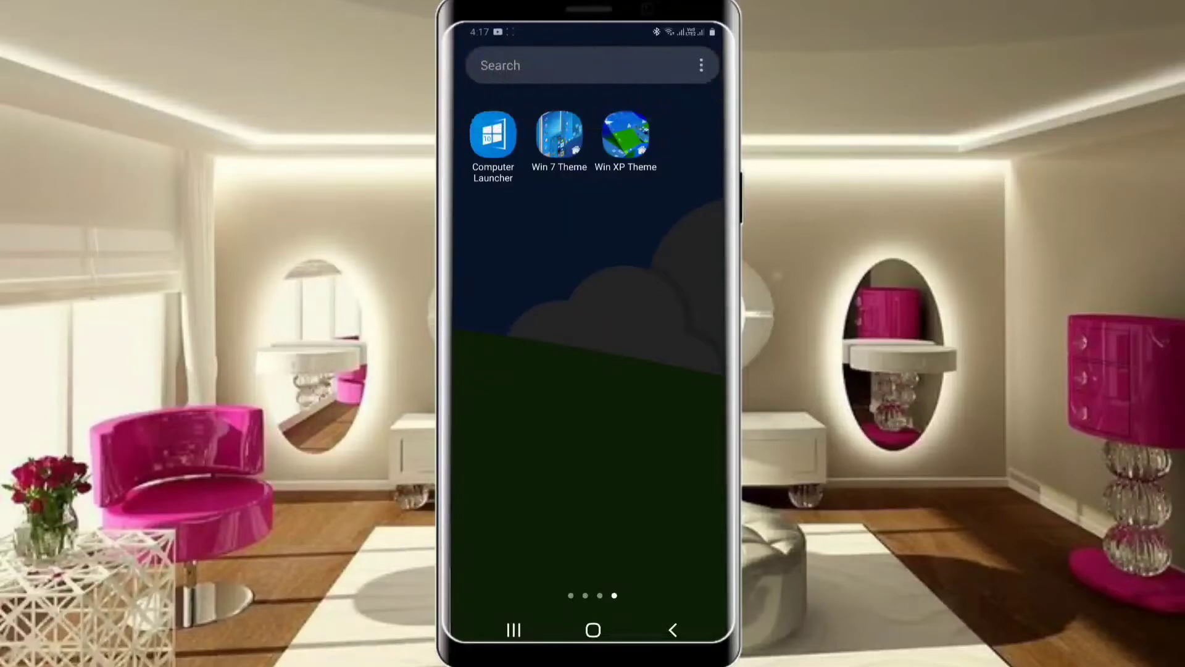
left_click(493, 136)
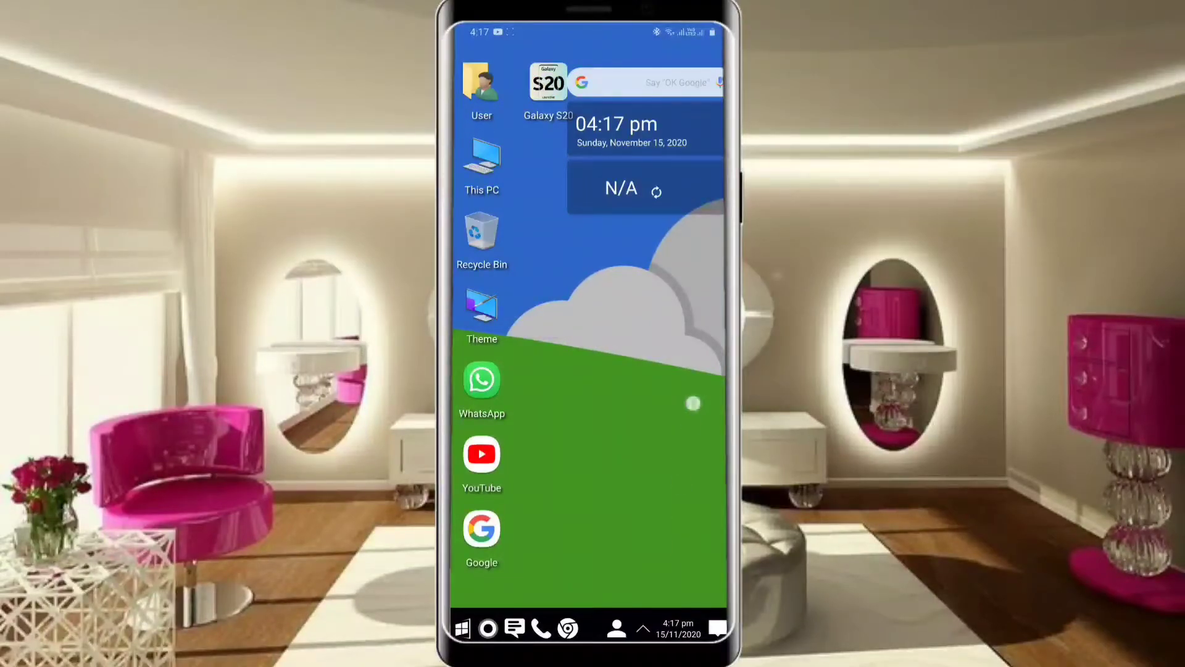
left_click(462, 630)
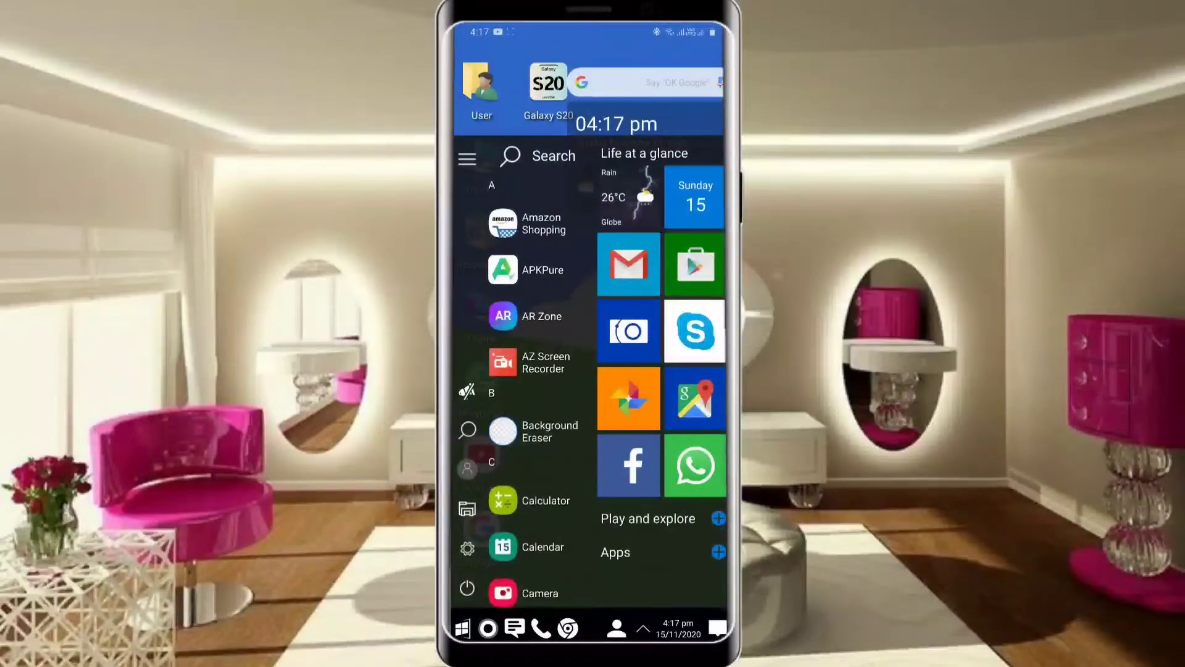
left_click(463, 630)
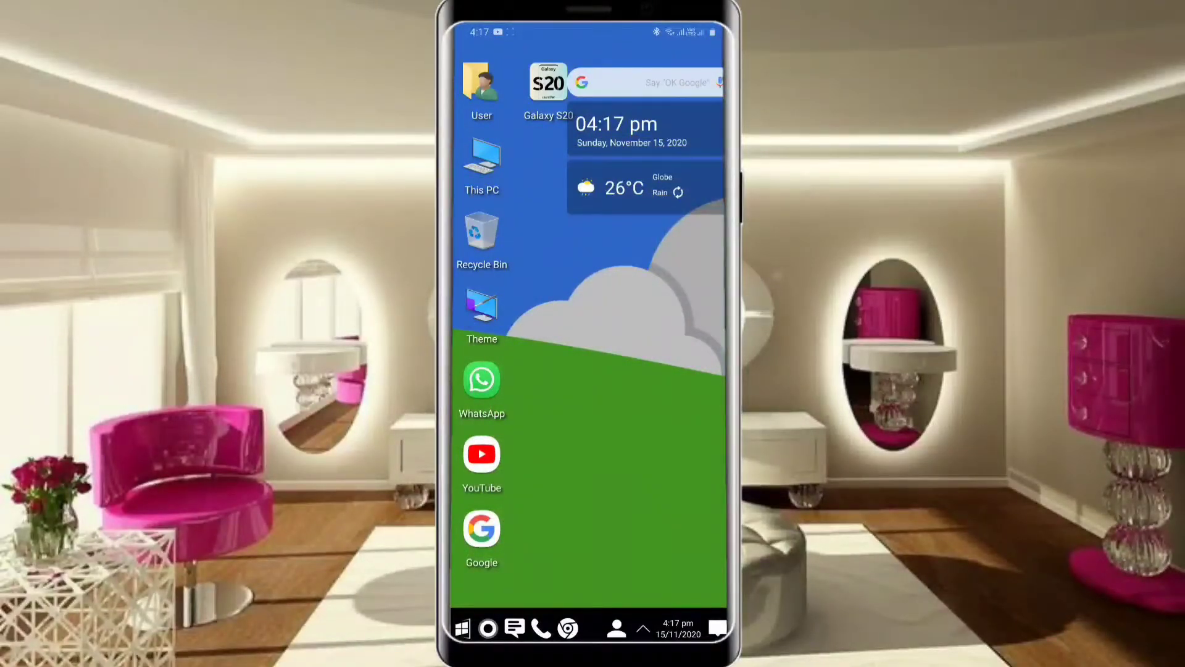
left_click(718, 631)
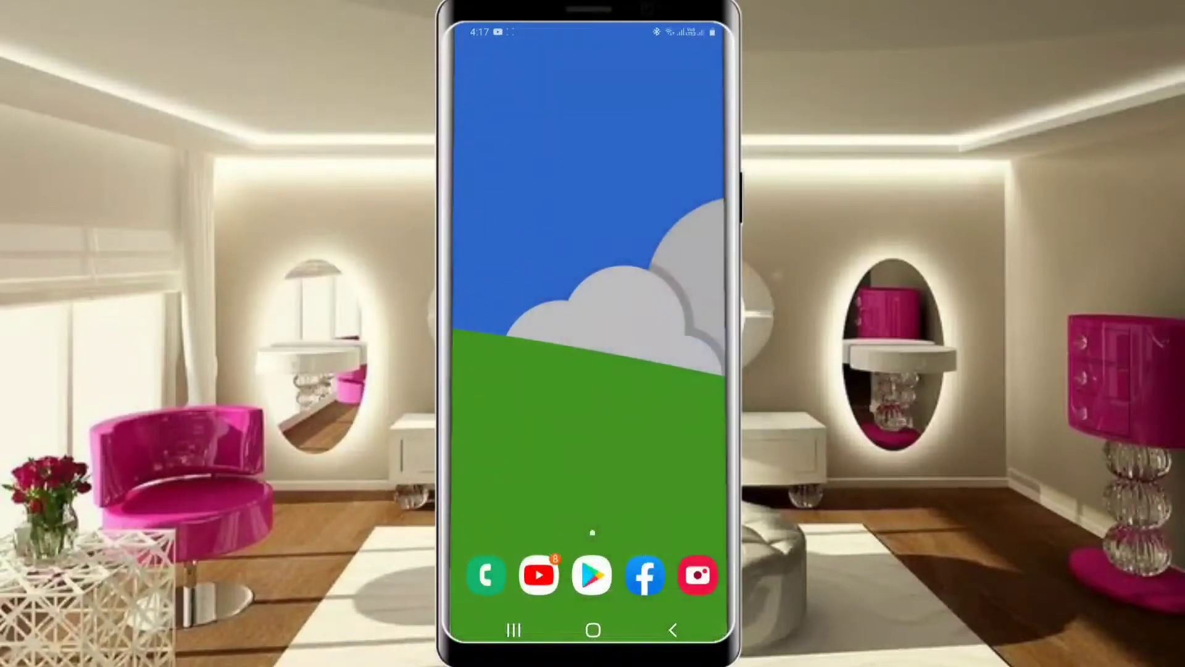
Launch Win XP Theme from the app drawer, accepting its permission and compatibility notices
left_click_drag(593, 416, 593, 232)
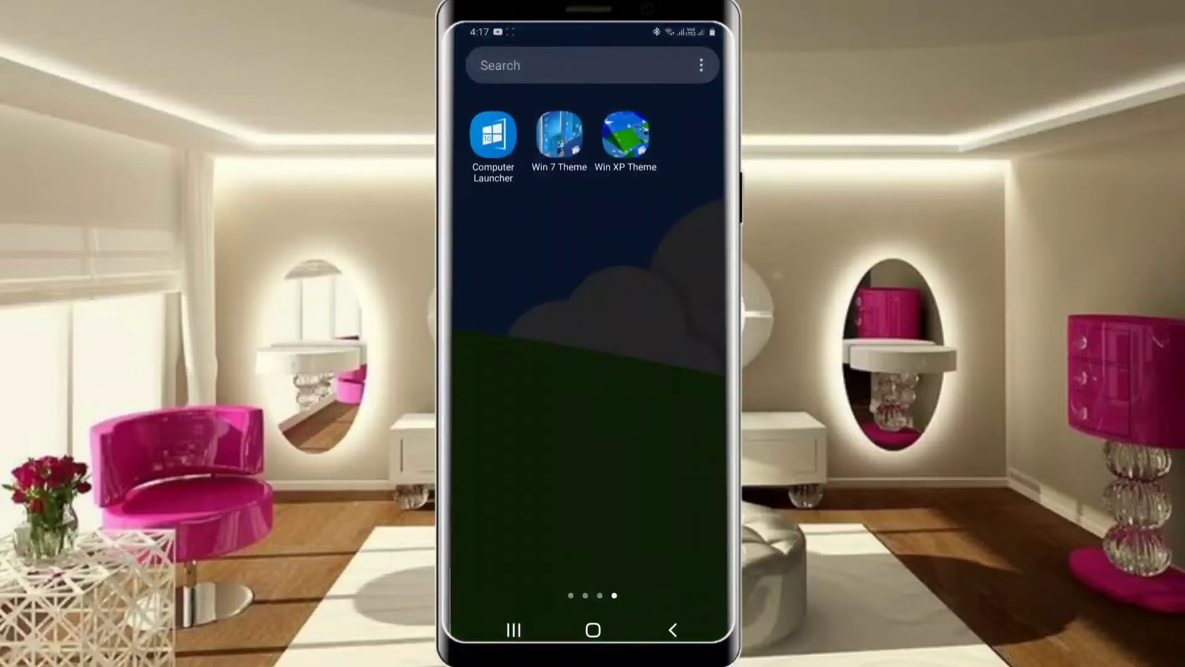
left_click(627, 137)
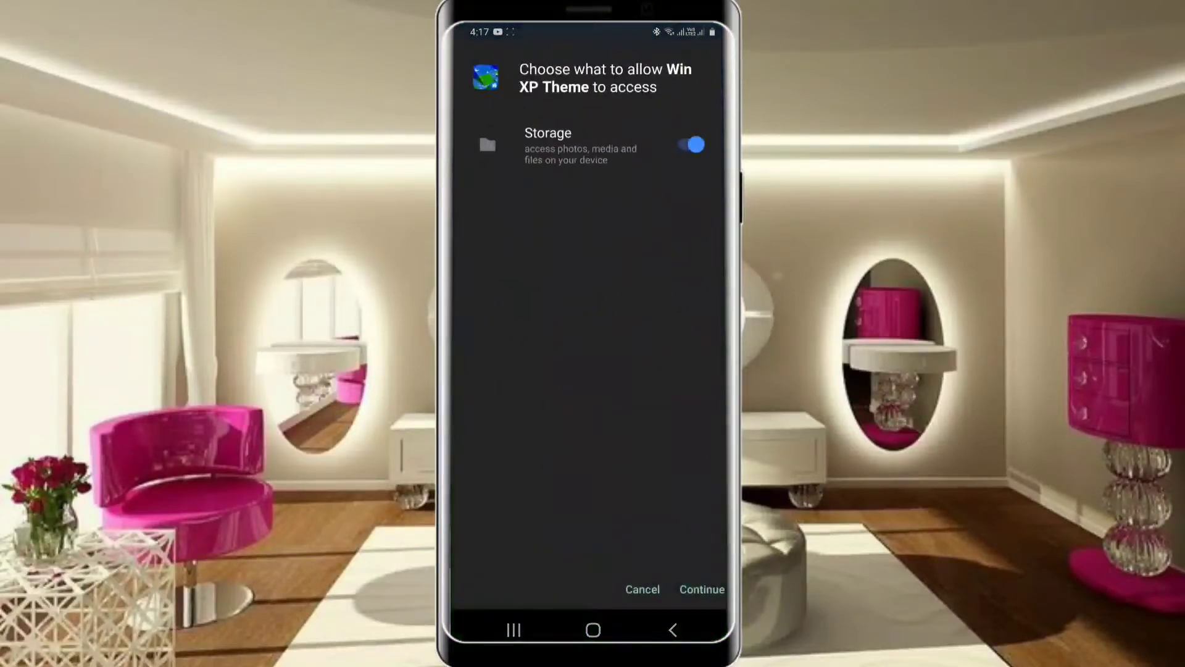
left_click(702, 590)
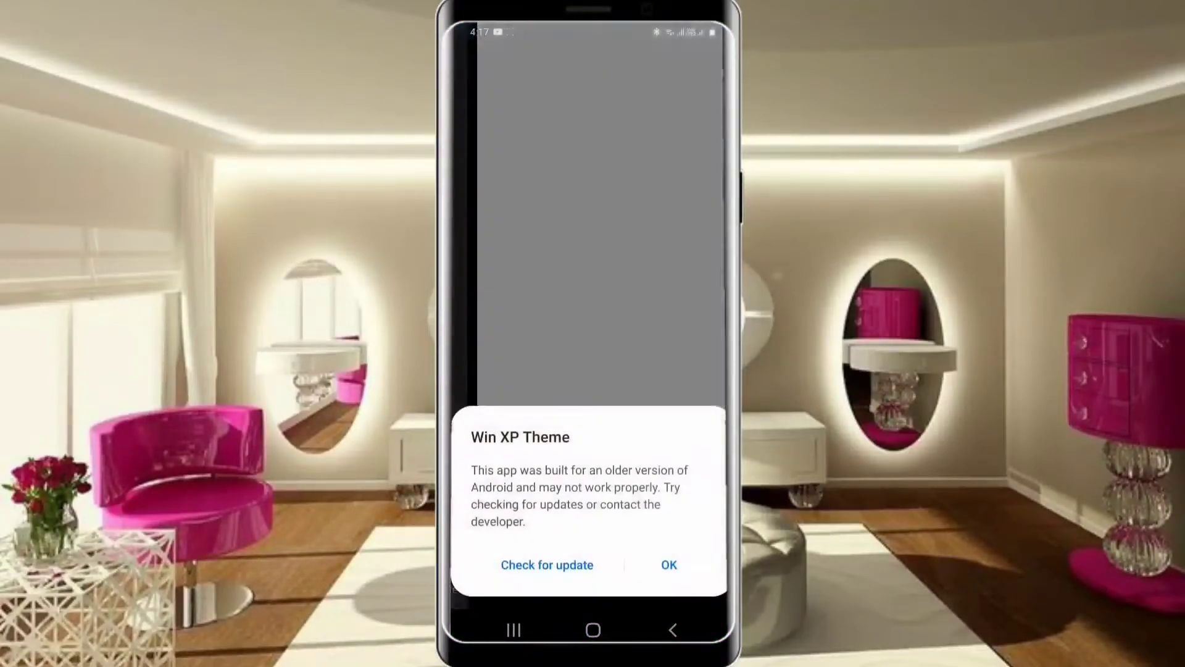
left_click(669, 564)
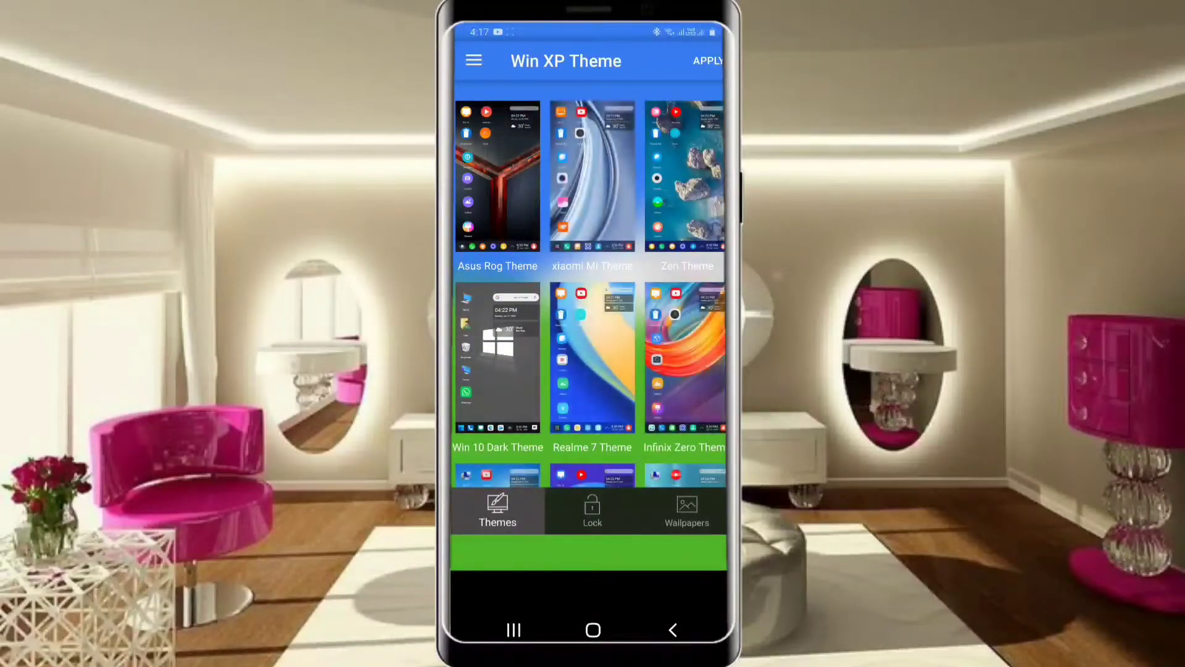
scroll(591, 297, "down", 2)
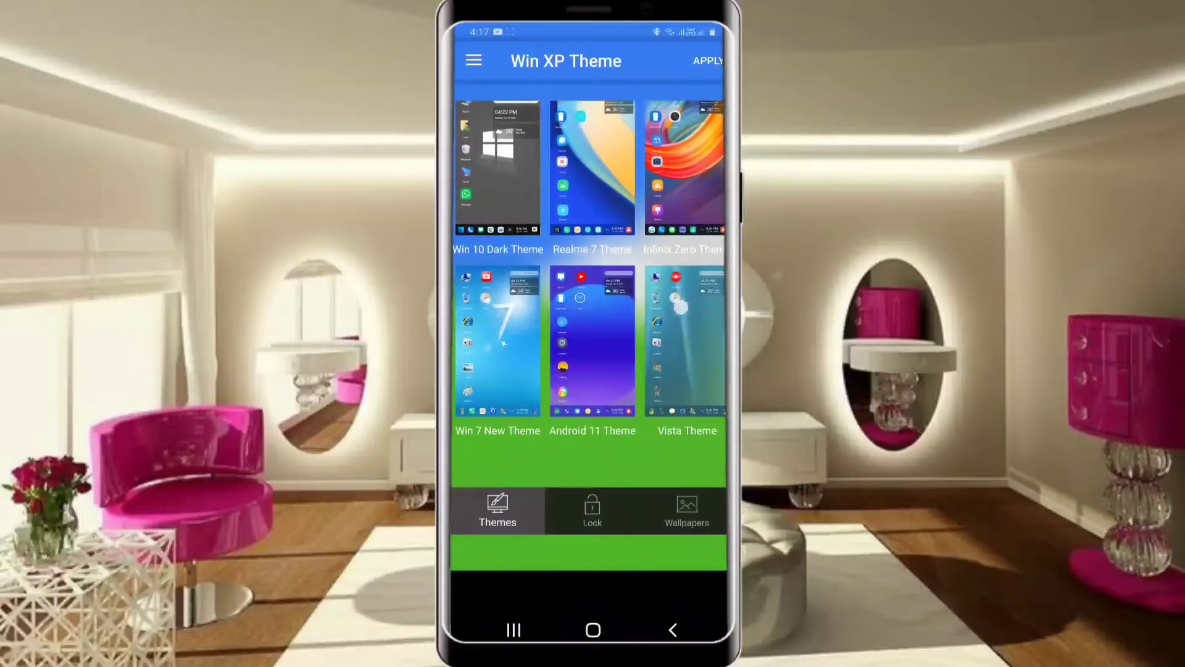
scroll(592, 296, "up", 1)
View the Realme 7 Theme's Play Store page, then exit Win XP Theme
left_click(598, 315)
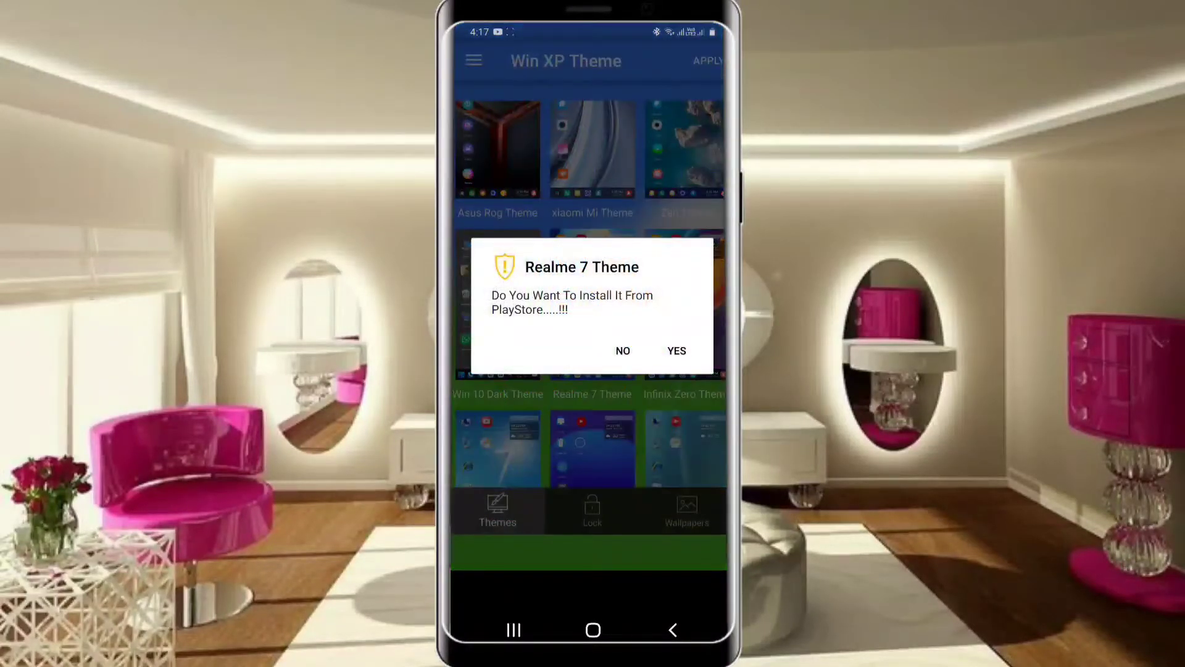
left_click(677, 351)
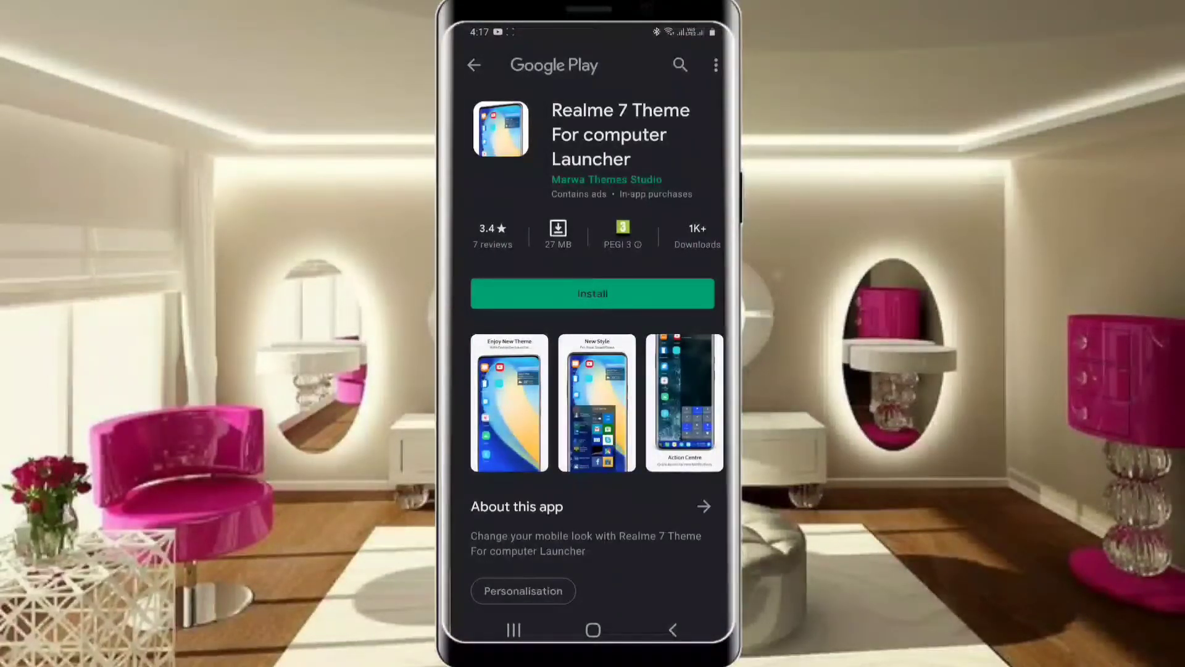
left_click(674, 631)
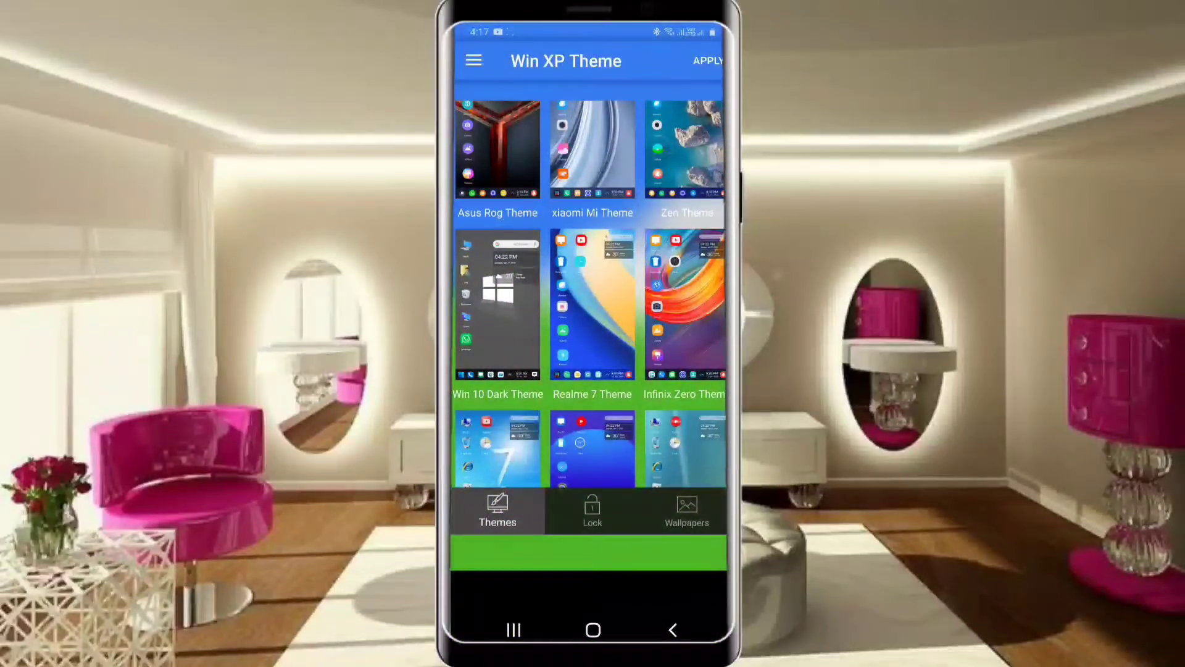
left_click(674, 631)
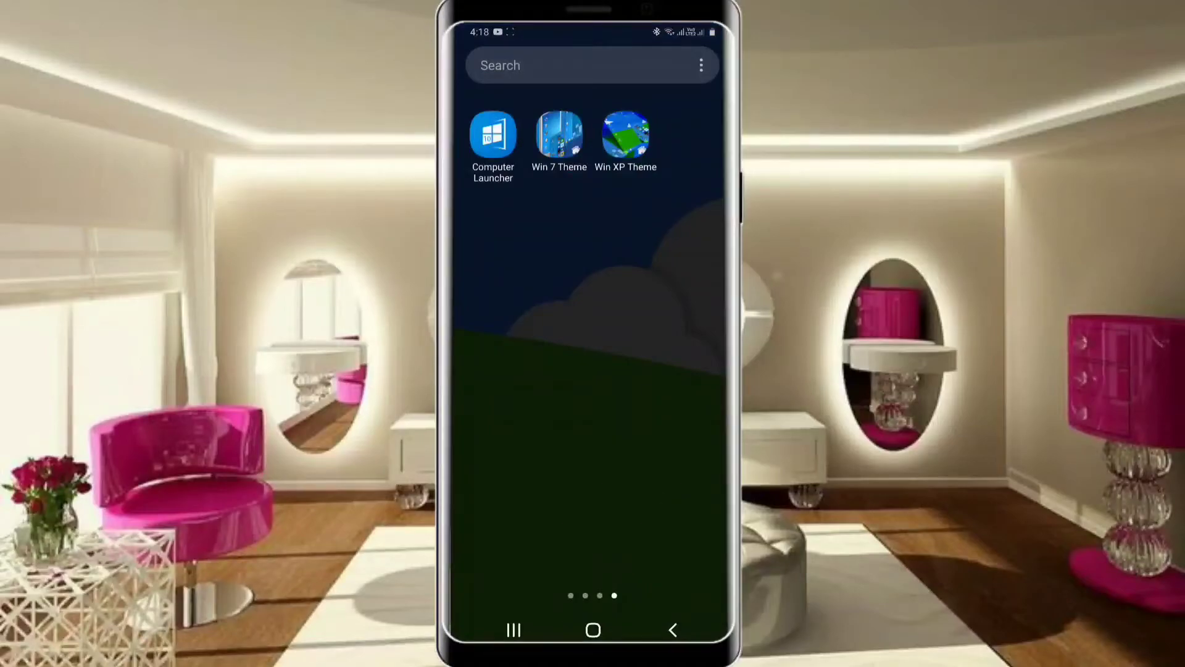
Briefly open and leave a theme app, then launch Computer Launcher
left_click(627, 137)
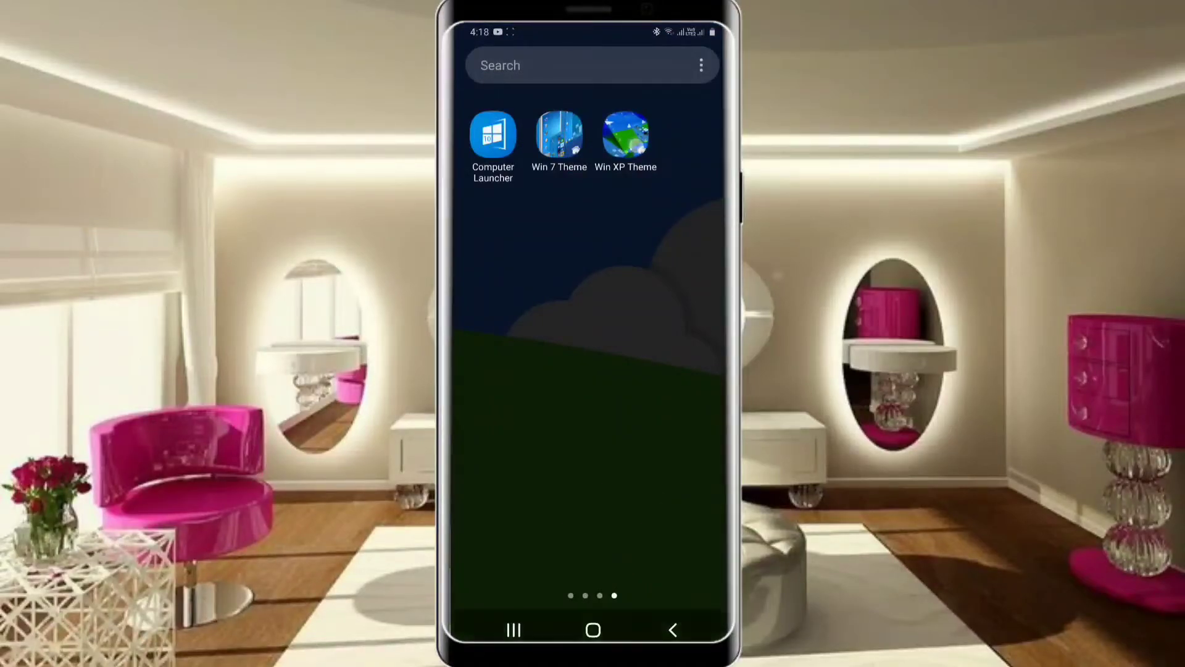
left_click(674, 631)
left_click(493, 137)
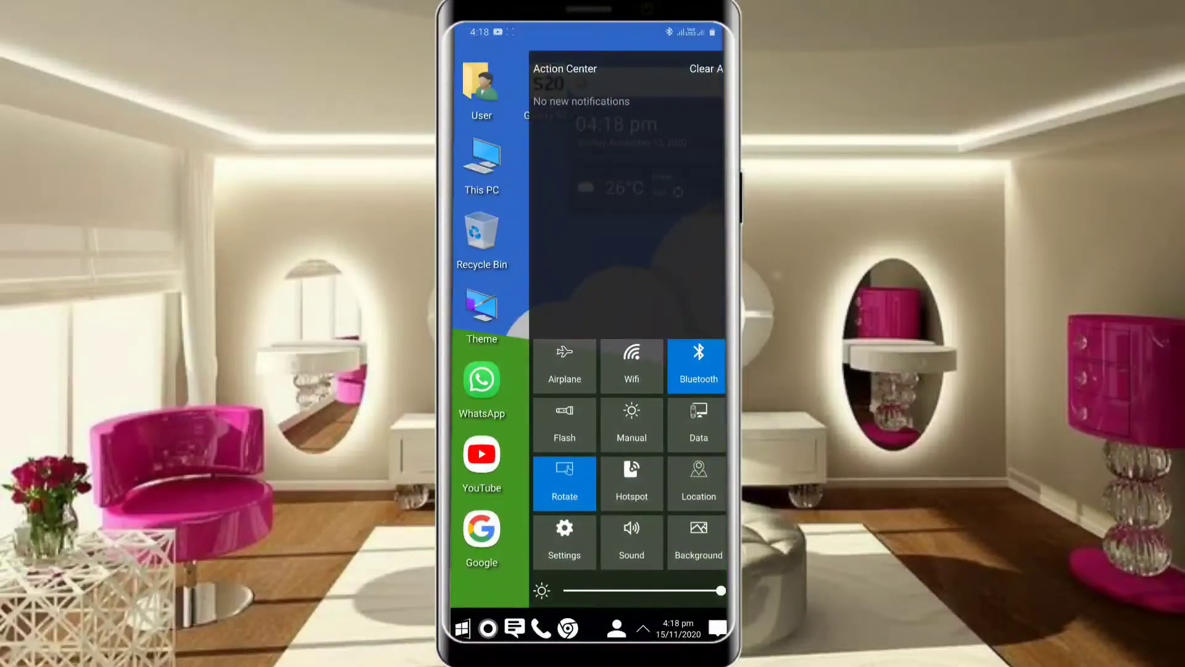
Turn on Wi-Fi in Action Center, then relaunch Computer Launcher from the home screen
left_click(632, 365)
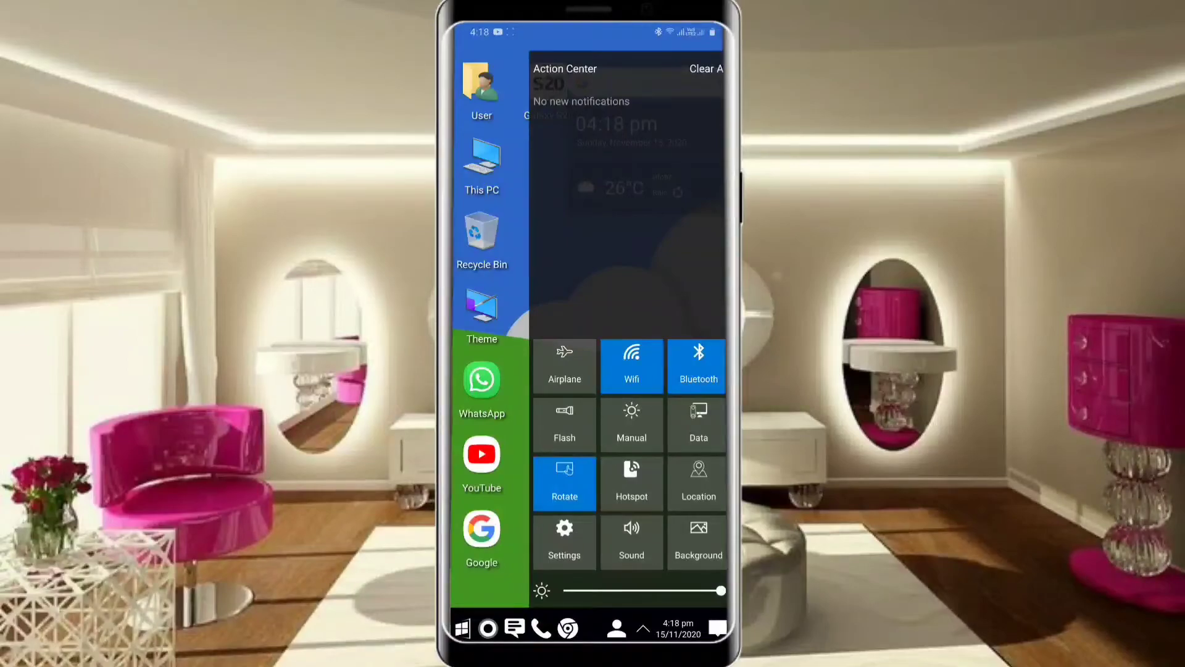
left_click(718, 629)
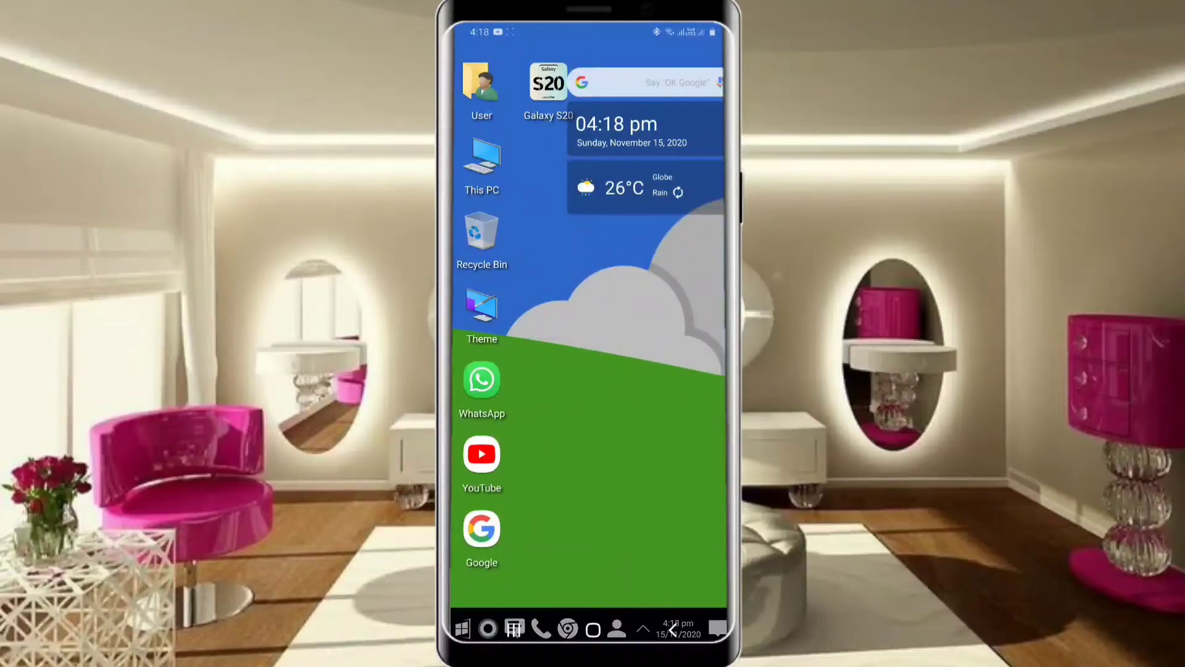
key("Home")
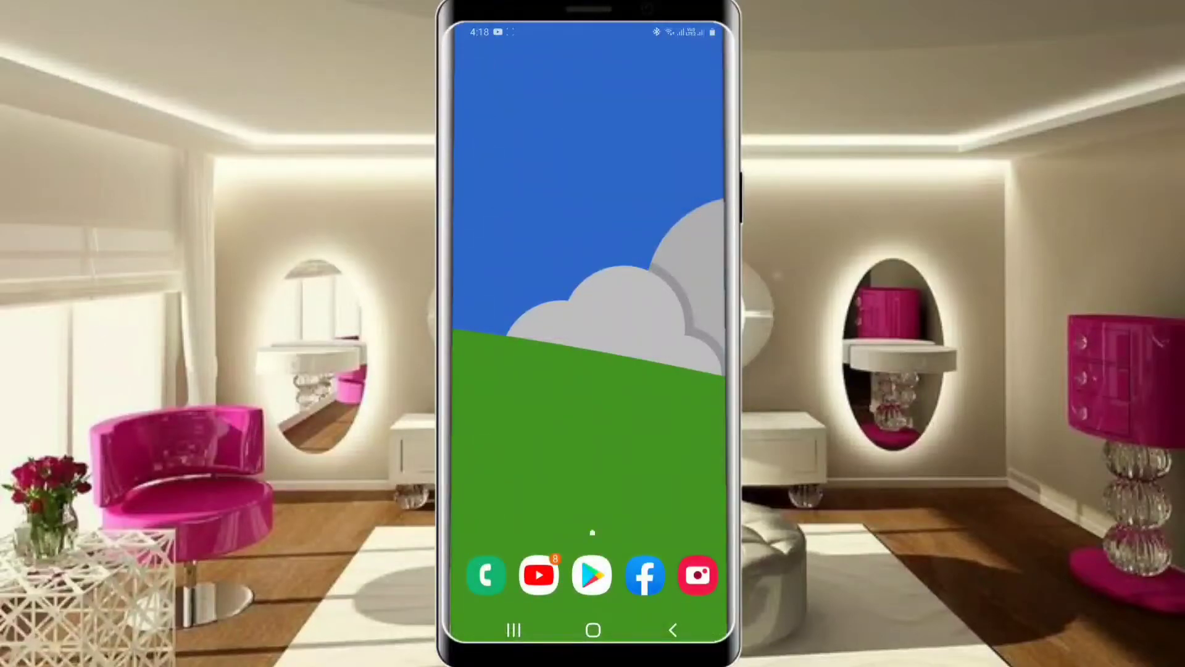
scroll(589, 416, "down", 3)
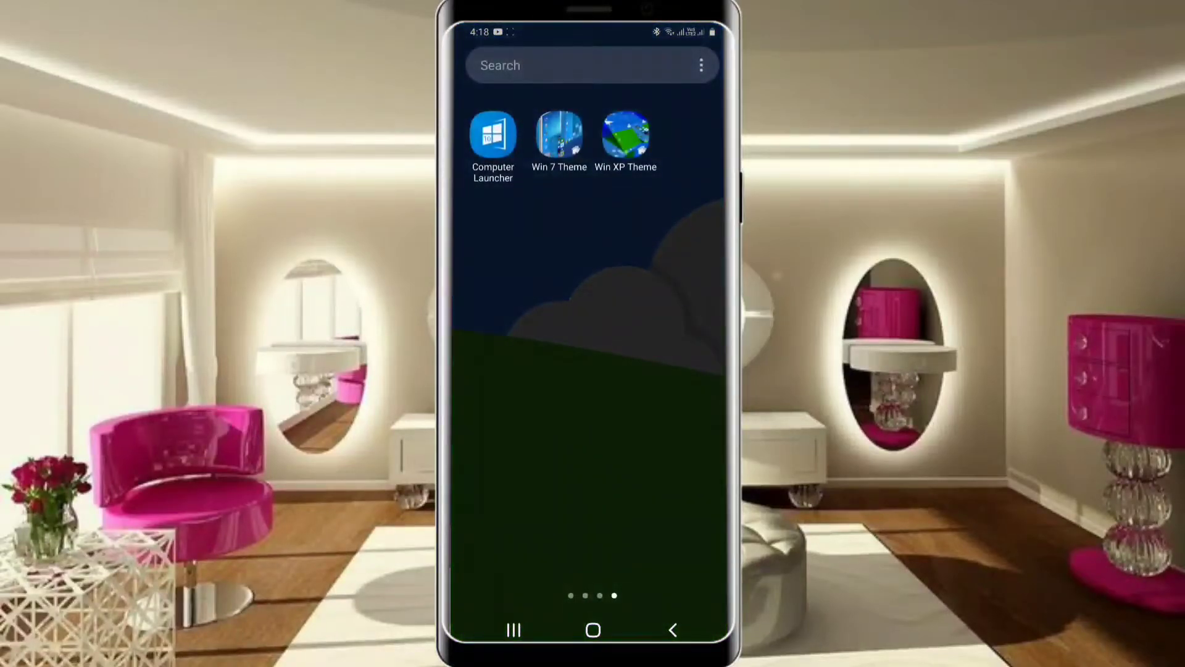
left_click(494, 140)
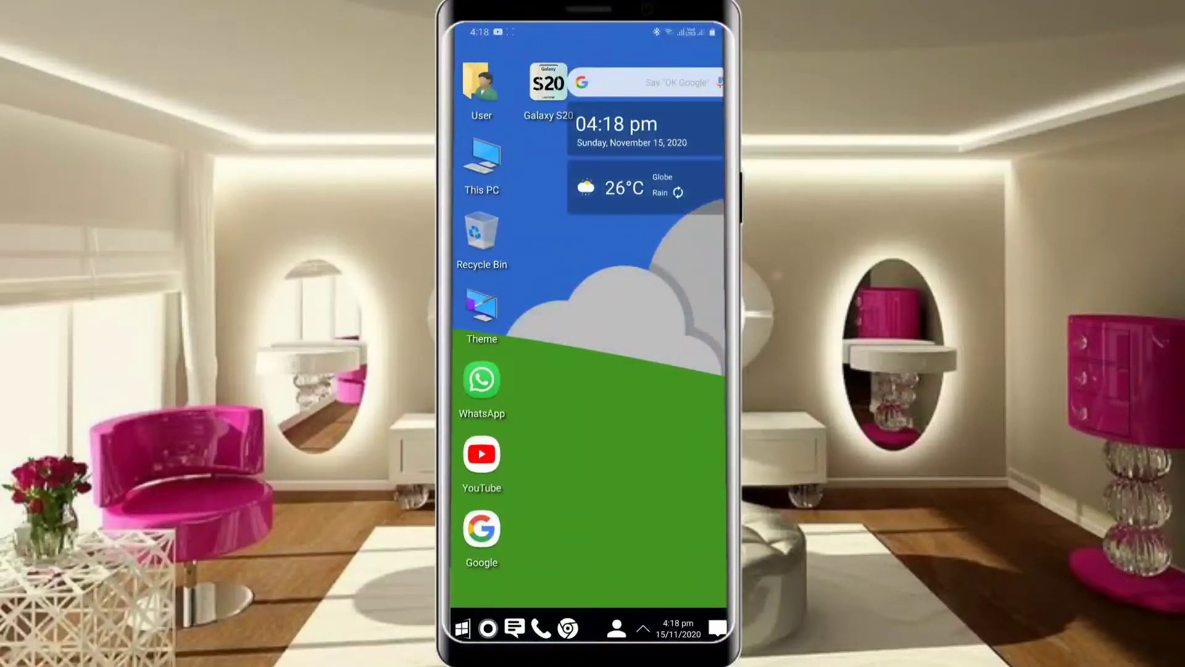
Open Settings from the notification shade and rerun the recent 'One UI Home' search
left_click_drag(589, 28, 589, 371)
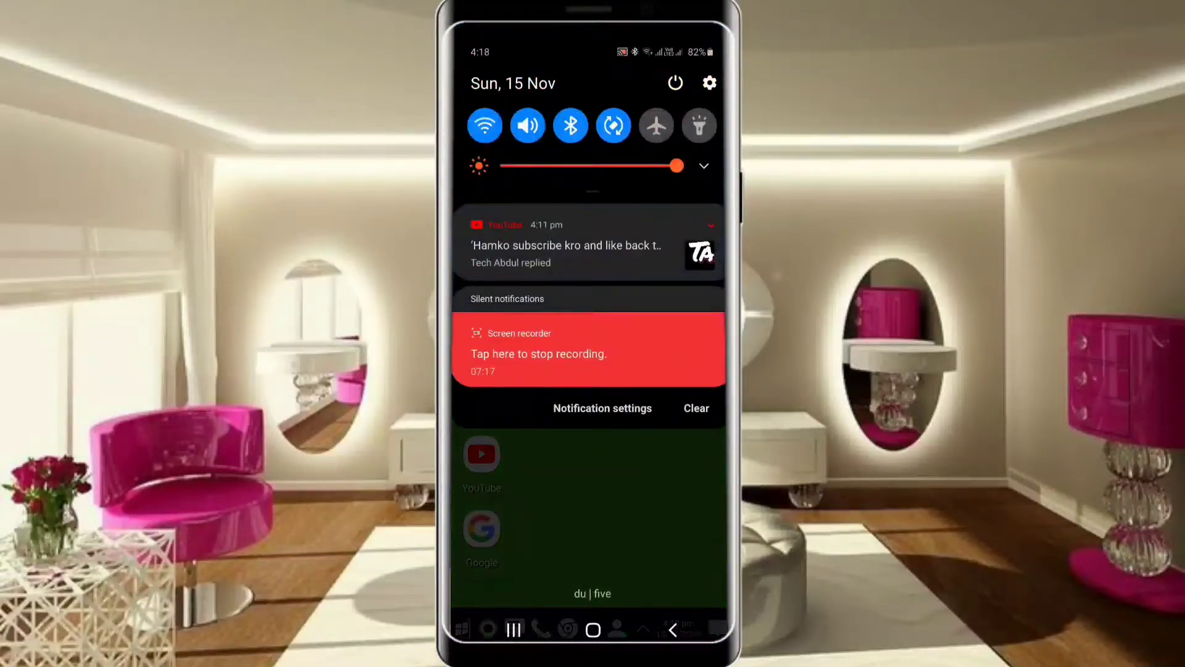
left_click(709, 83)
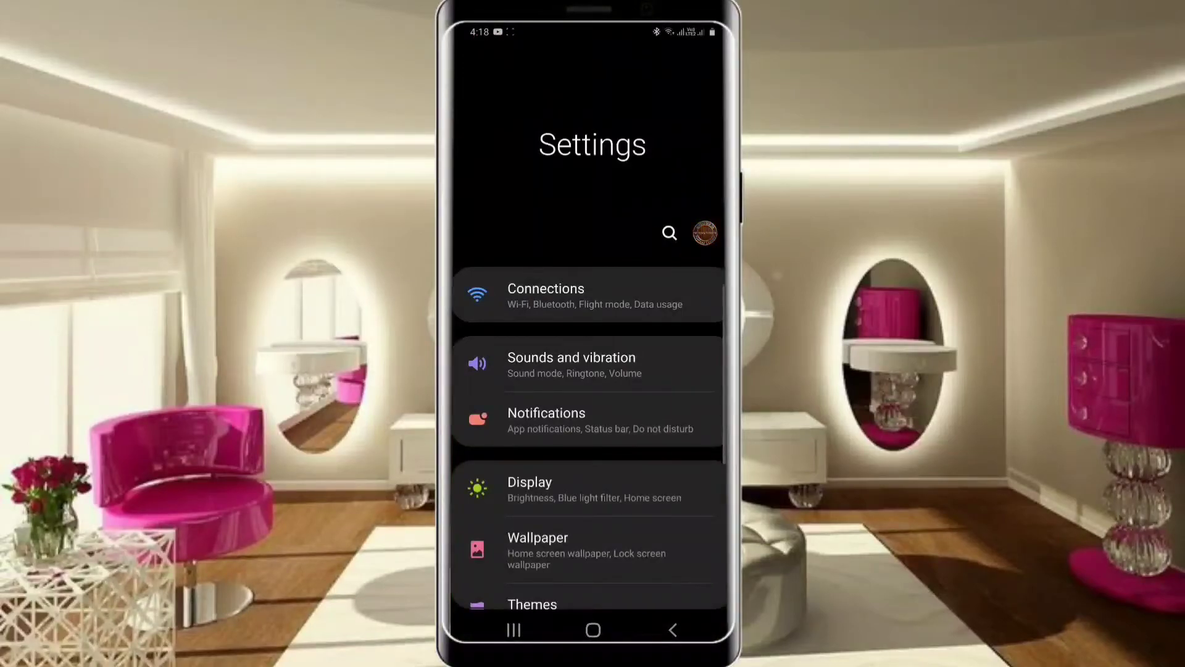
left_click(670, 234)
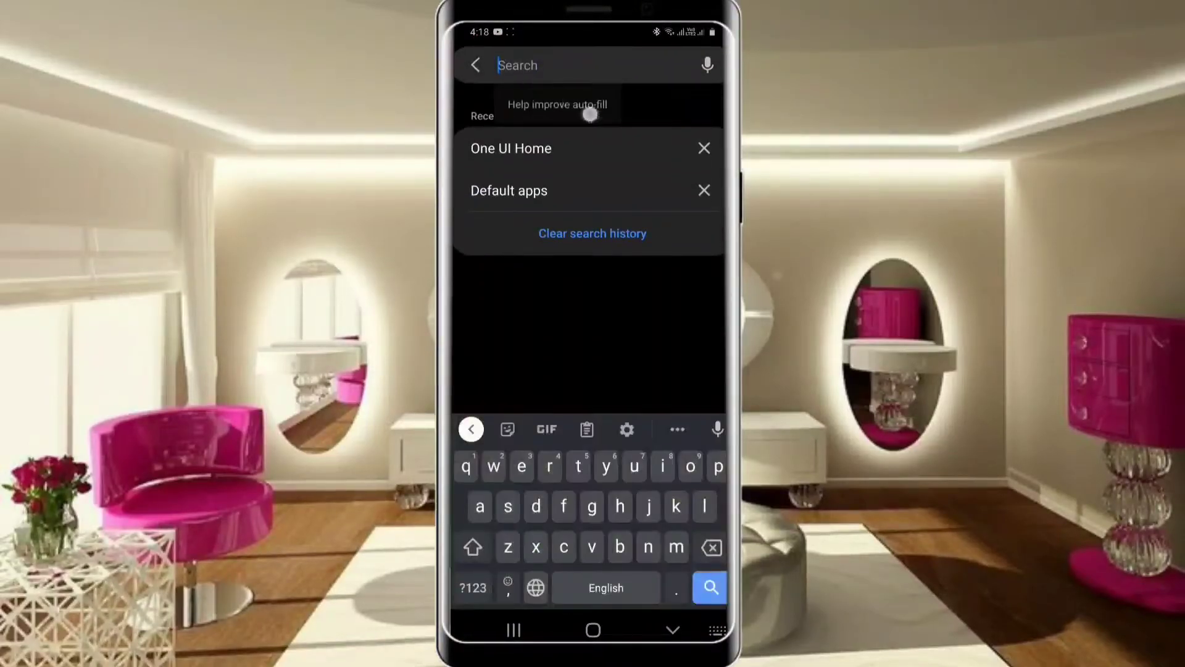
left_click(512, 149)
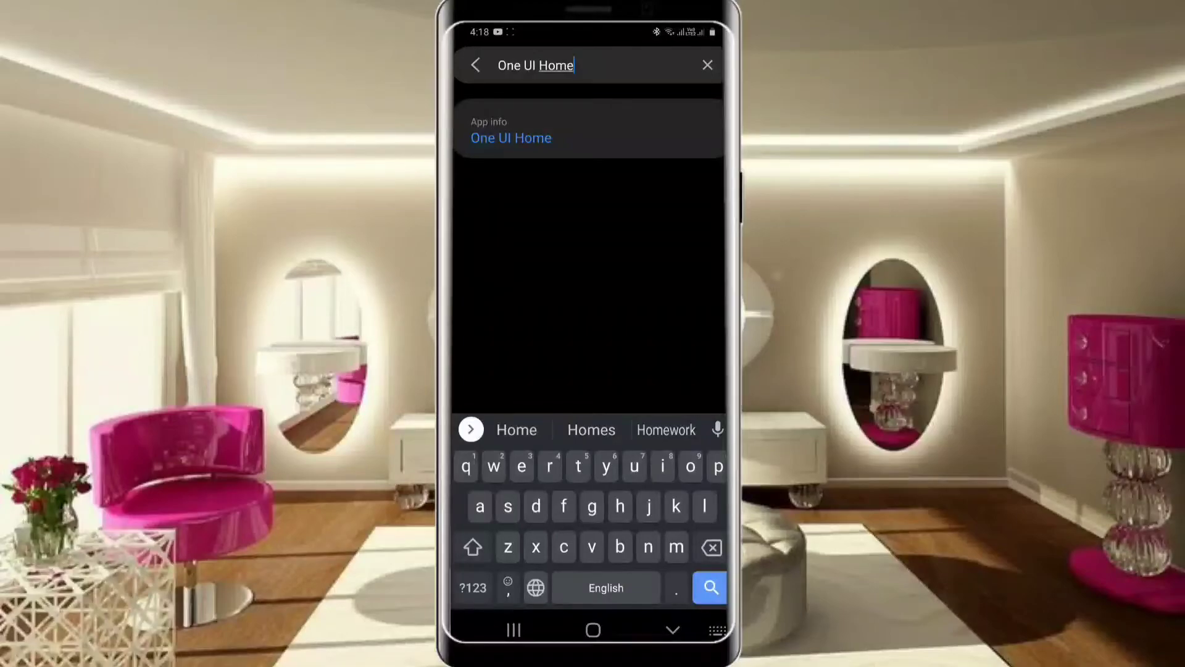
From One UI Home's app info, choose Computer Launcher as the Default home app
left_click(506, 127)
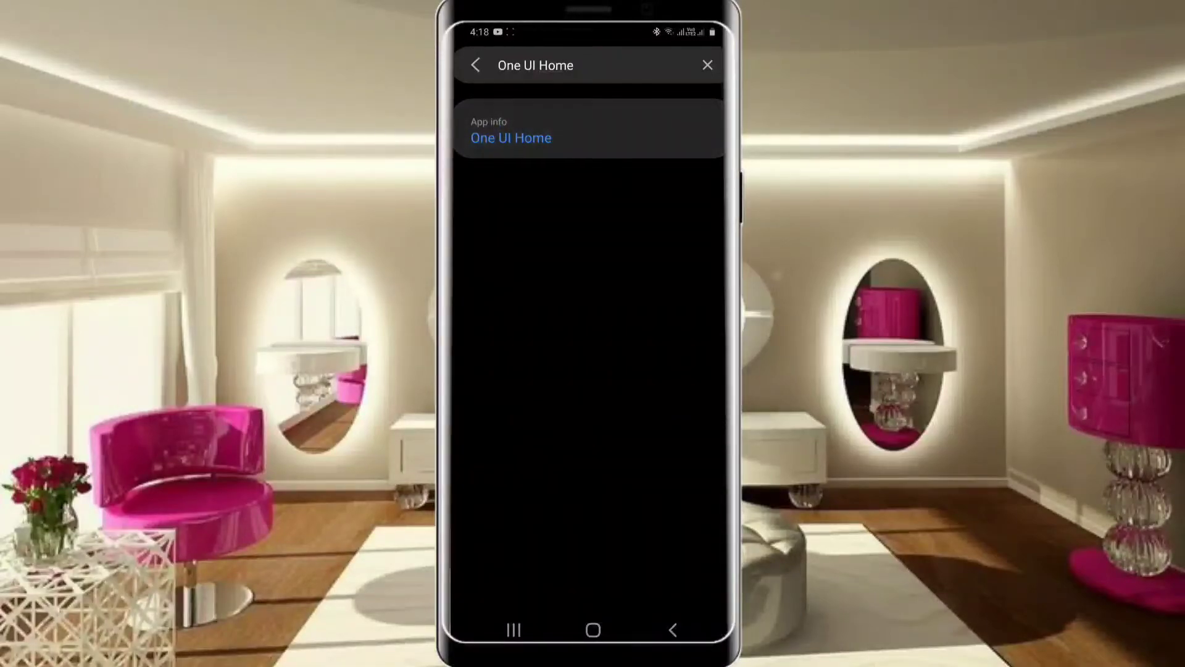
scroll(589, 370, "down", 5)
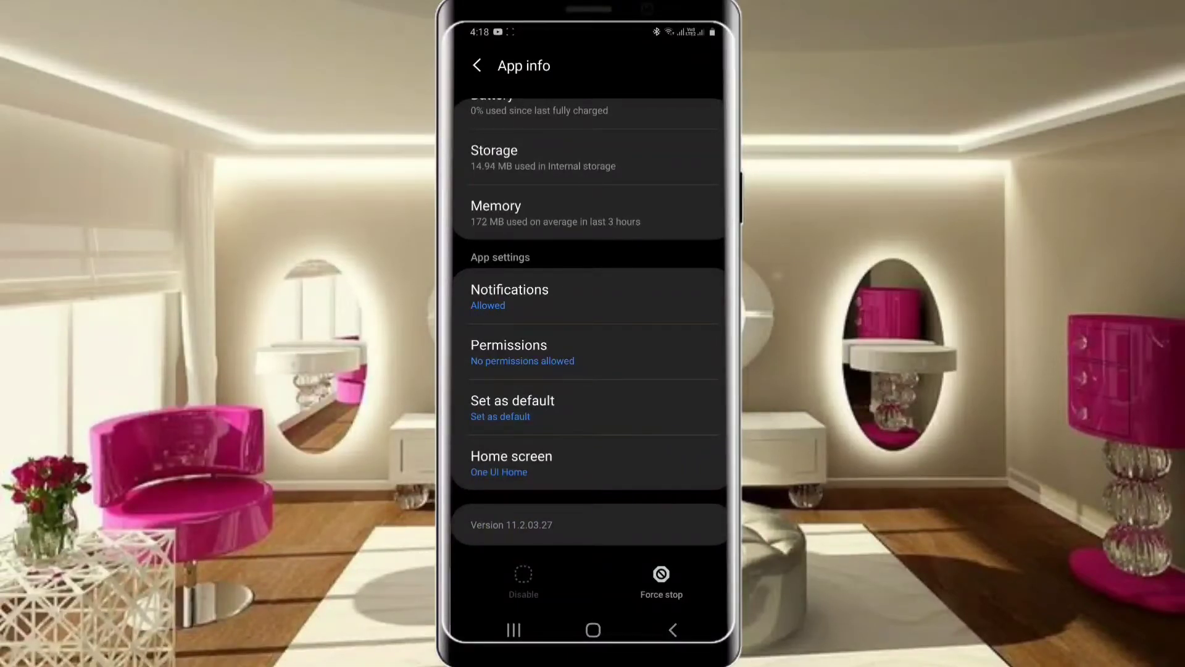
left_click(556, 461)
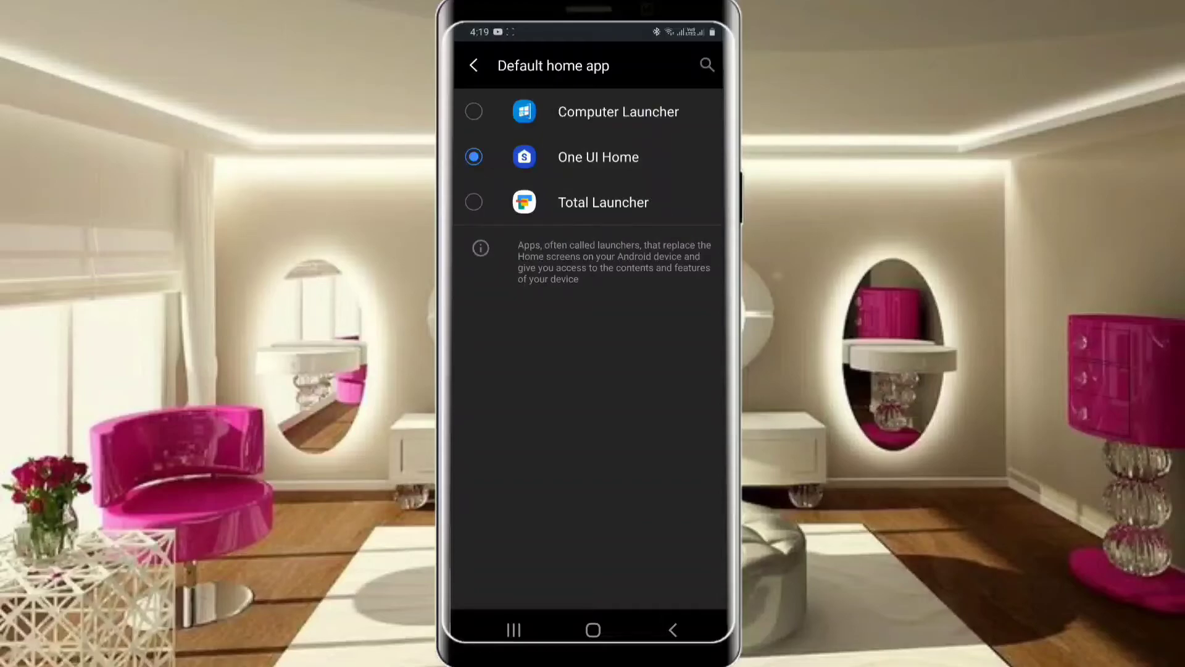
left_click(556, 111)
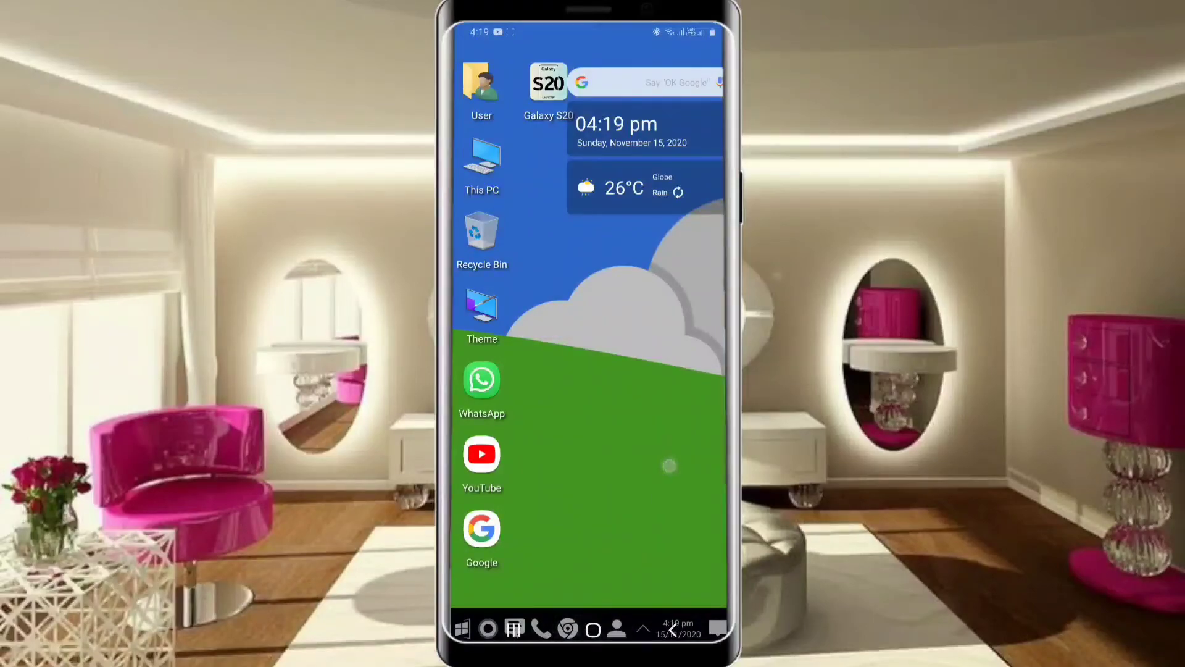
Open the Windows-style start menu from the taskbar, then close it again
left_click(462, 630)
left_click(462, 631)
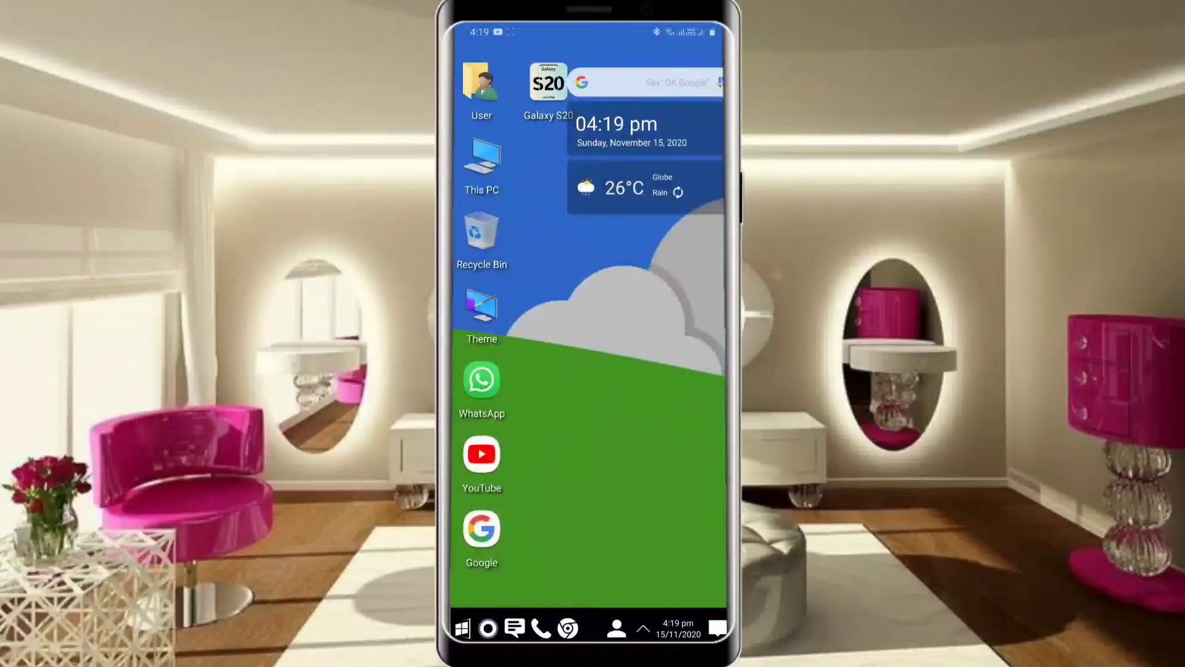